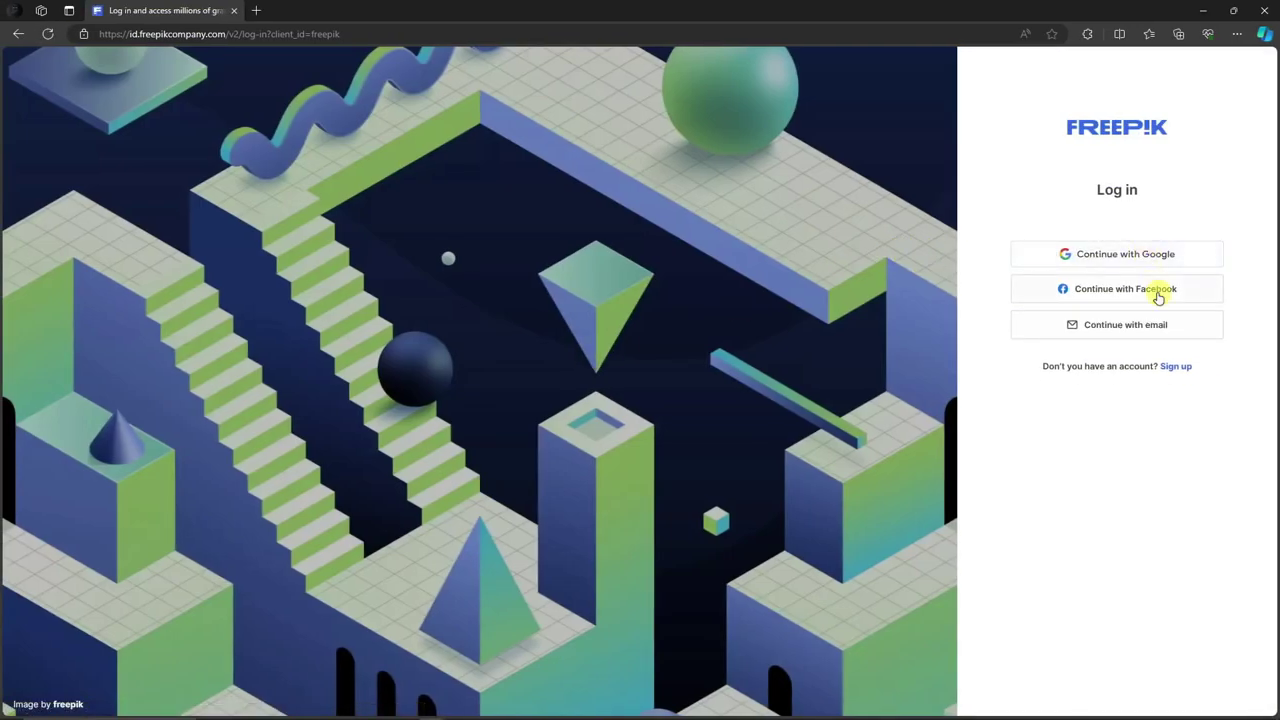
Sign in to Freepik with the chosen Google account and confirm it
{"action": "left_click", "coordinate": [1146, 257]}
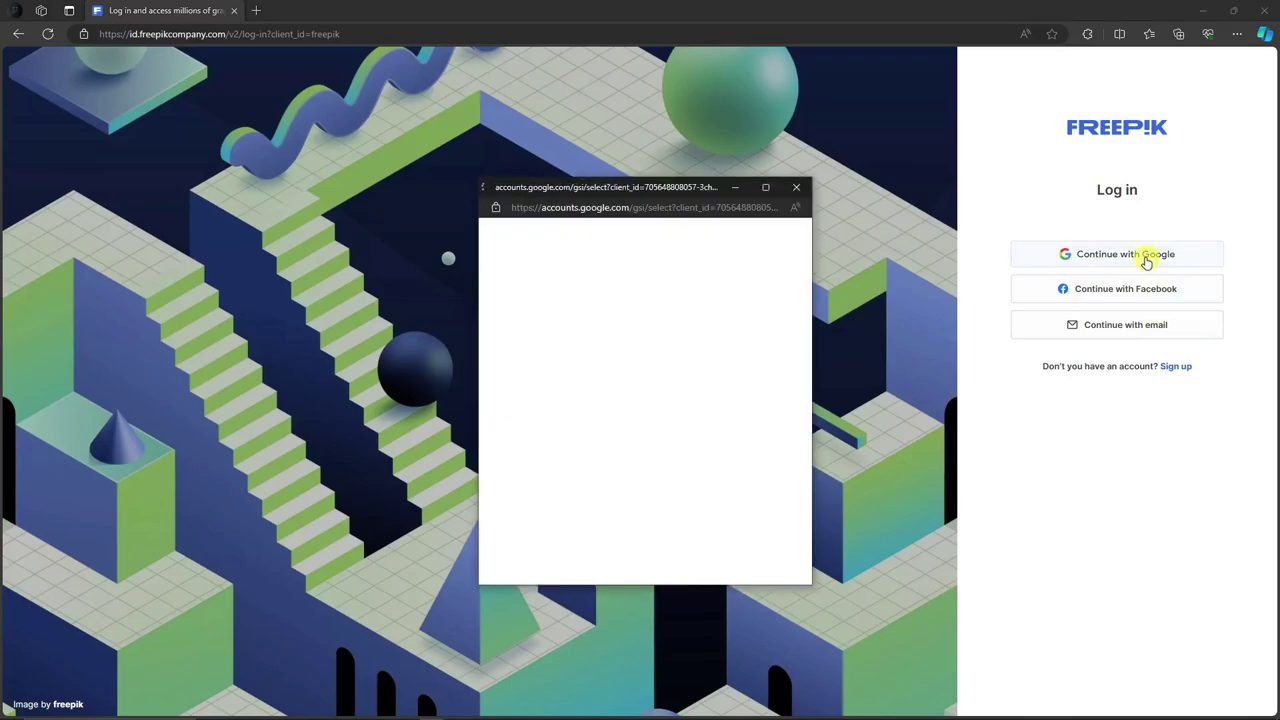
{"action": "left_click", "coordinate": [583, 392]}
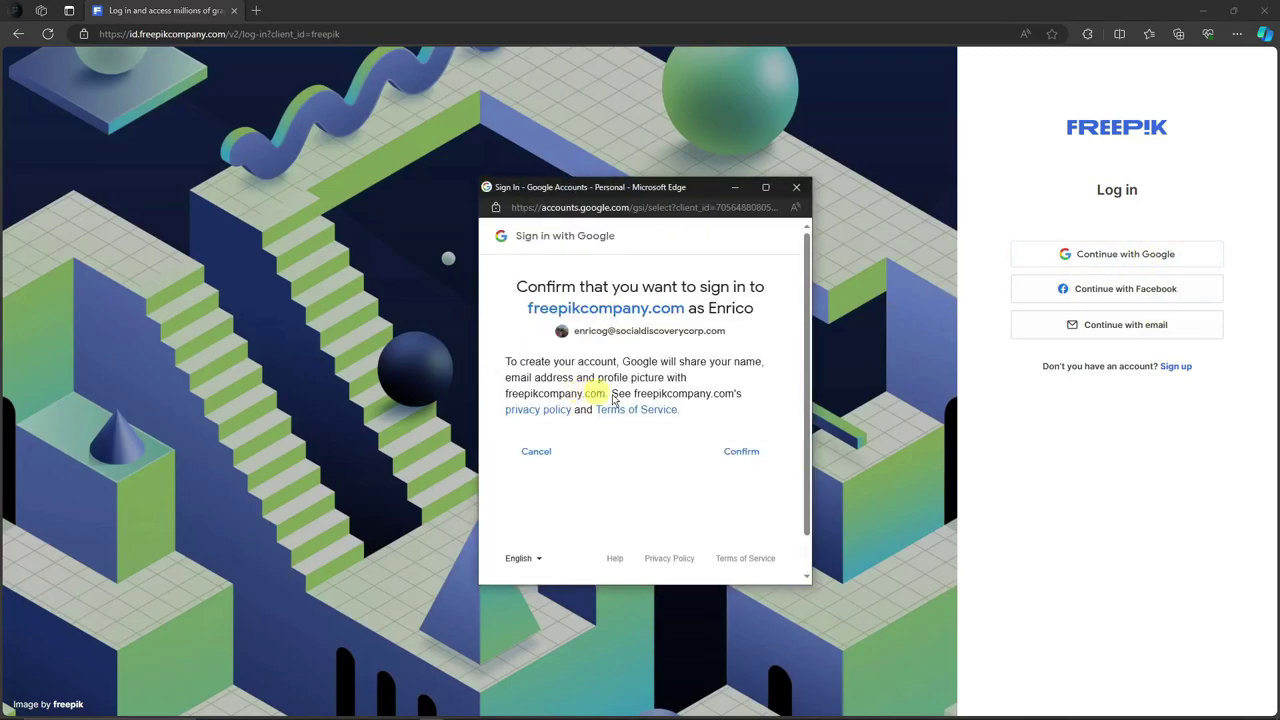
{"action": "left_click", "coordinate": [739, 450]}
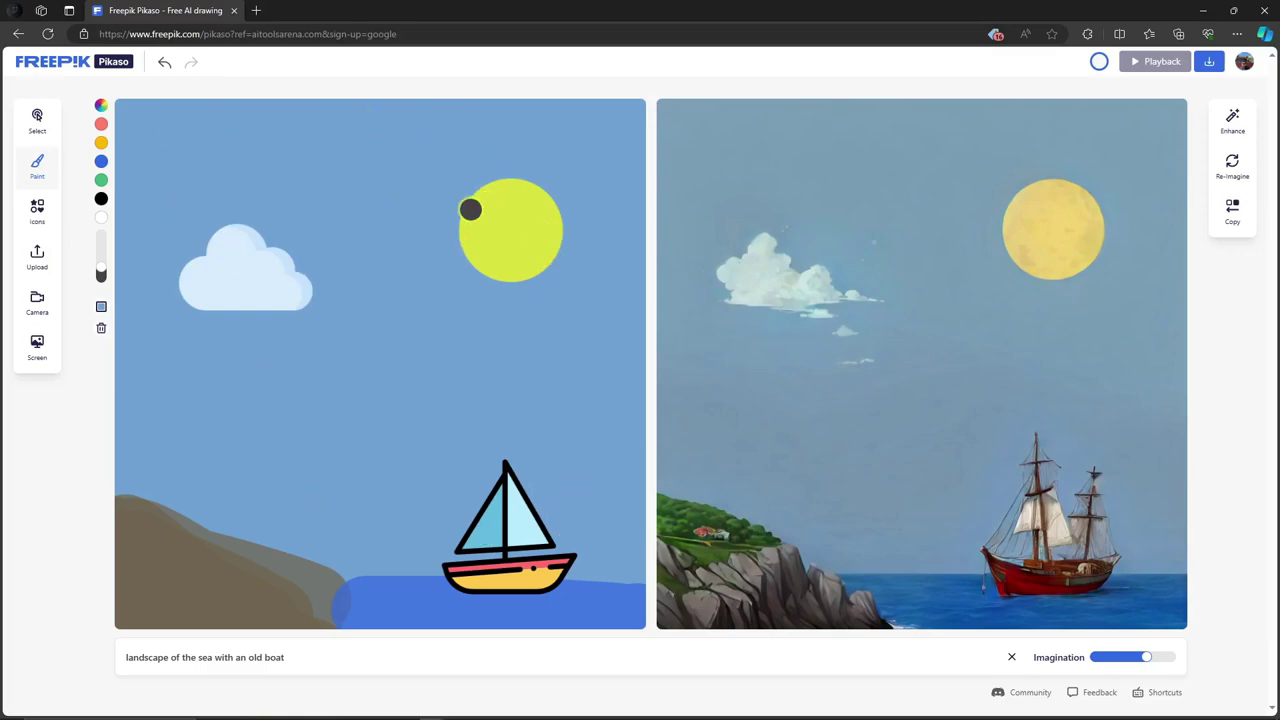
Select the sailboat and drag it up and right onto the open sea
{"action": "left_click", "coordinate": [37, 118]}
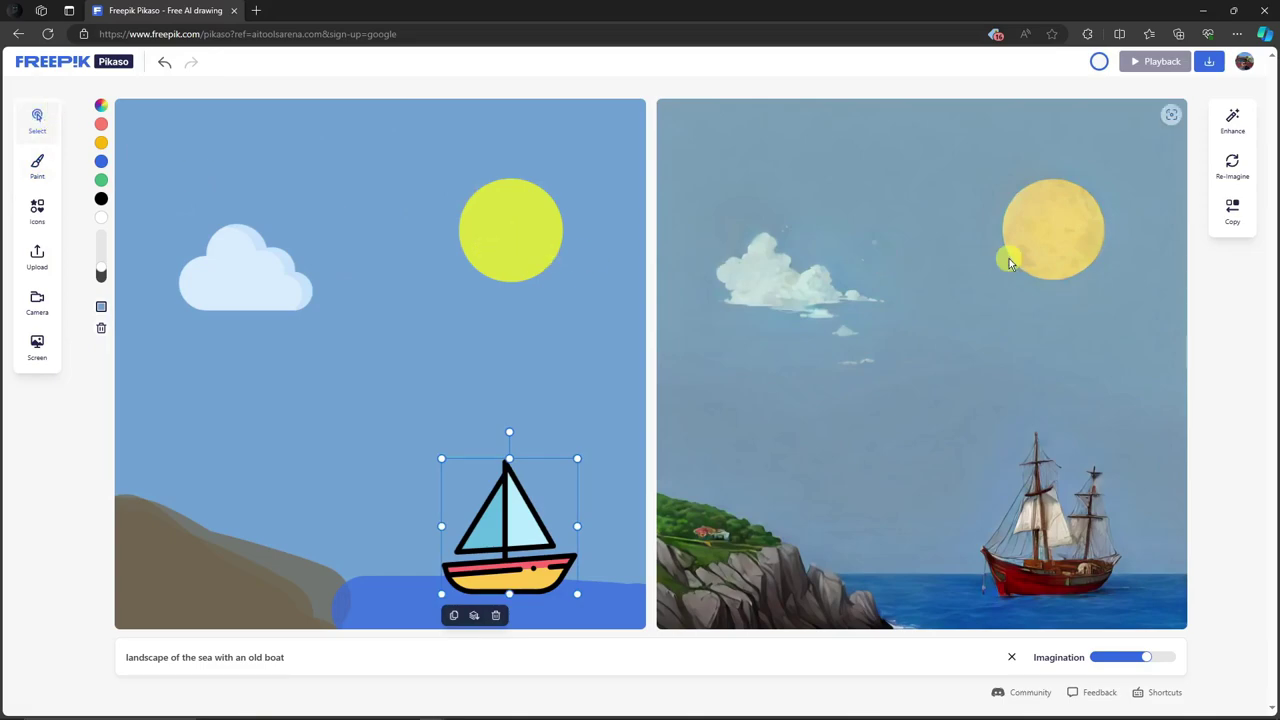
{"action": "left_click_drag", "start_coordinate": [525, 500], "coordinate": [440, 495]}
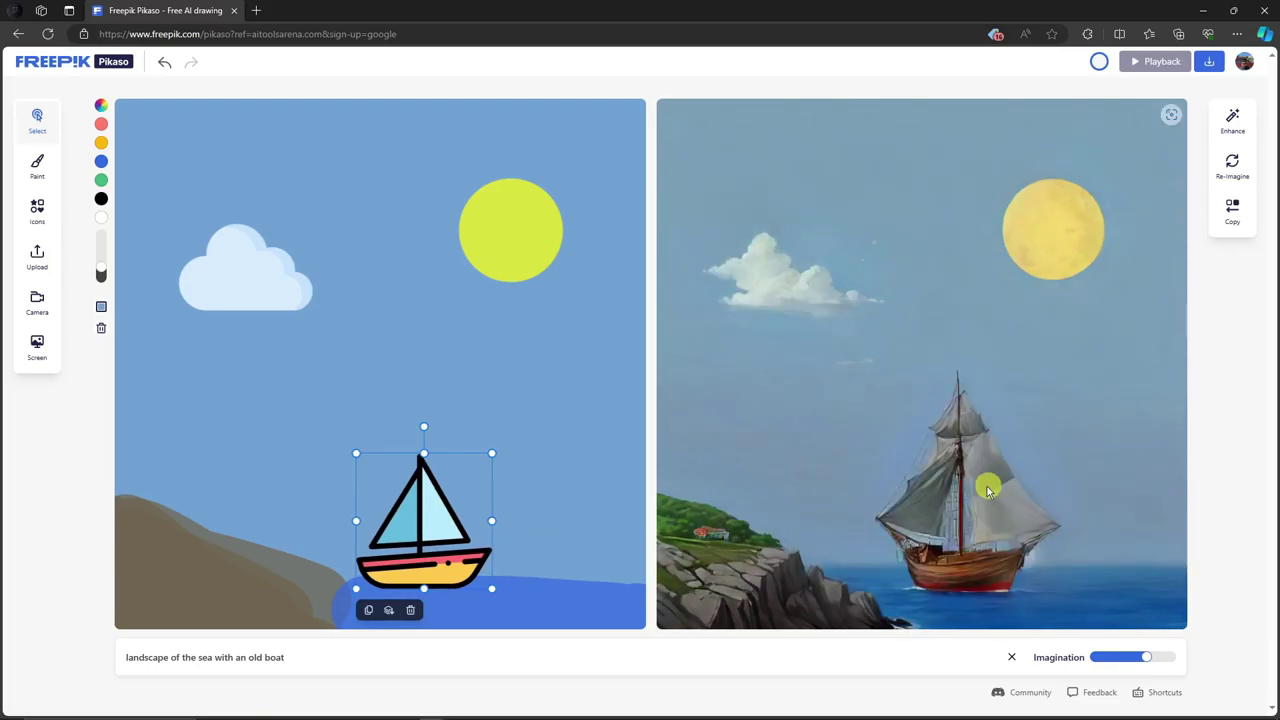
{"action": "left_click_drag", "start_coordinate": [448, 535], "coordinate": [579, 544]}
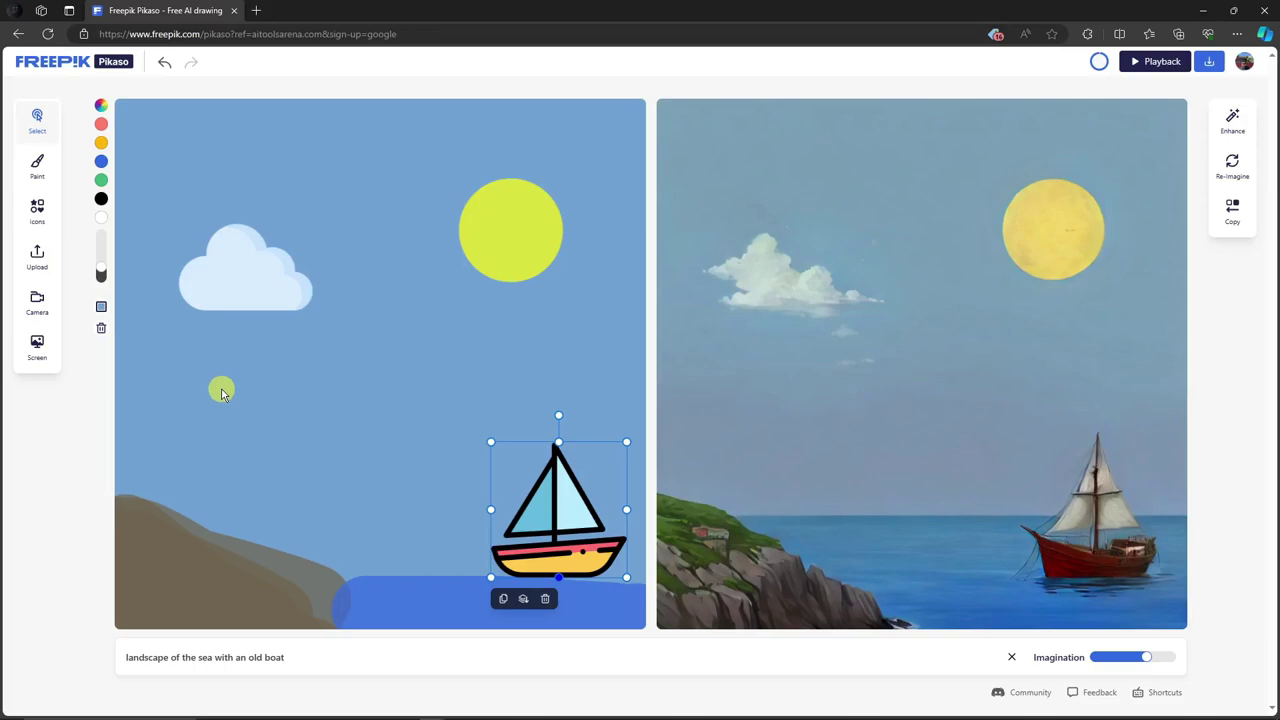
Replace the prompt with 'thunder clouds, a pirate boat with a jolly roger on the sea'
{"action": "triple_click", "coordinate": [331, 656]}
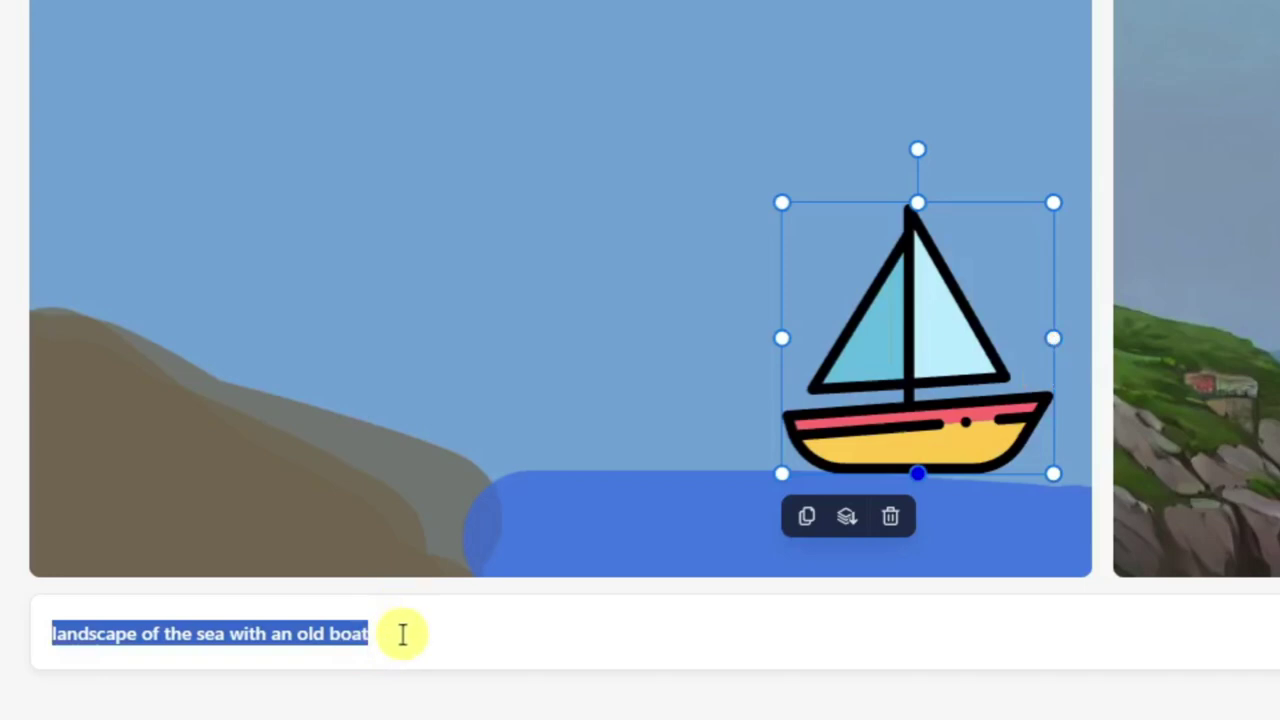
{"action": "type", "text": "thunder"}
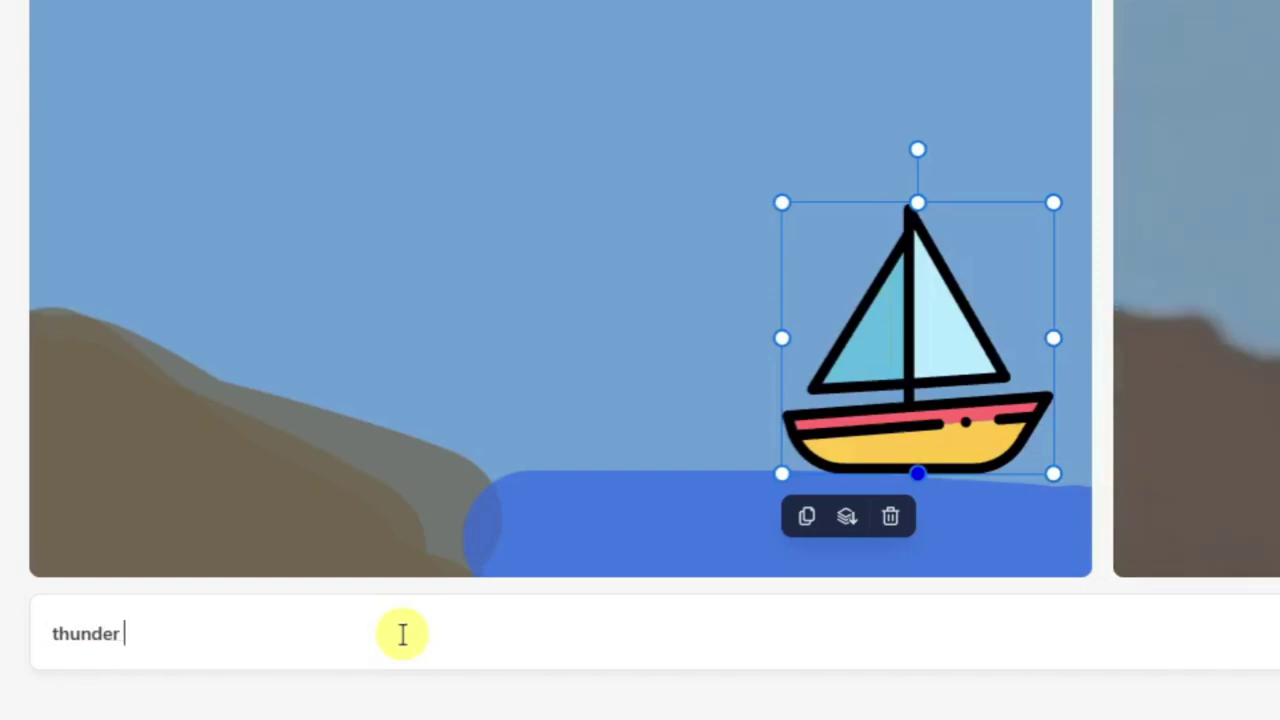
{"action": "type", "text": " clouds"}
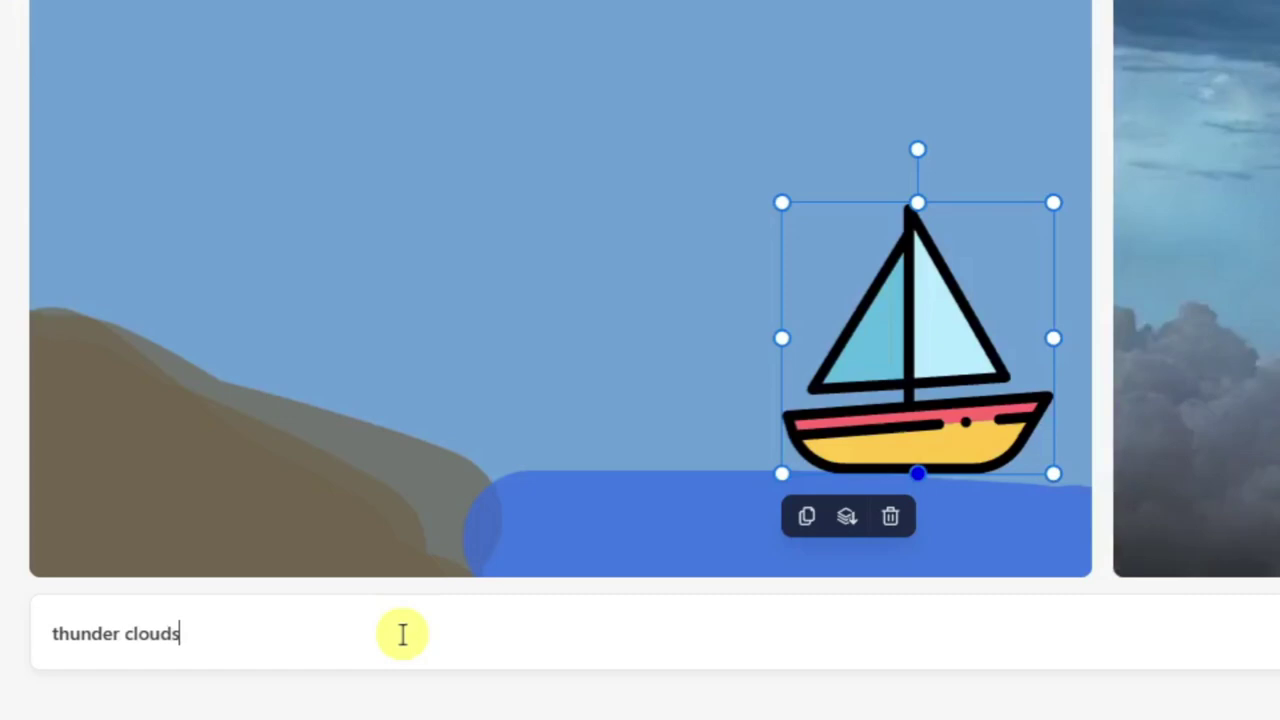
{"action": "type", "text": ", a boa"}
{"action": "type", "text": " pirate "}
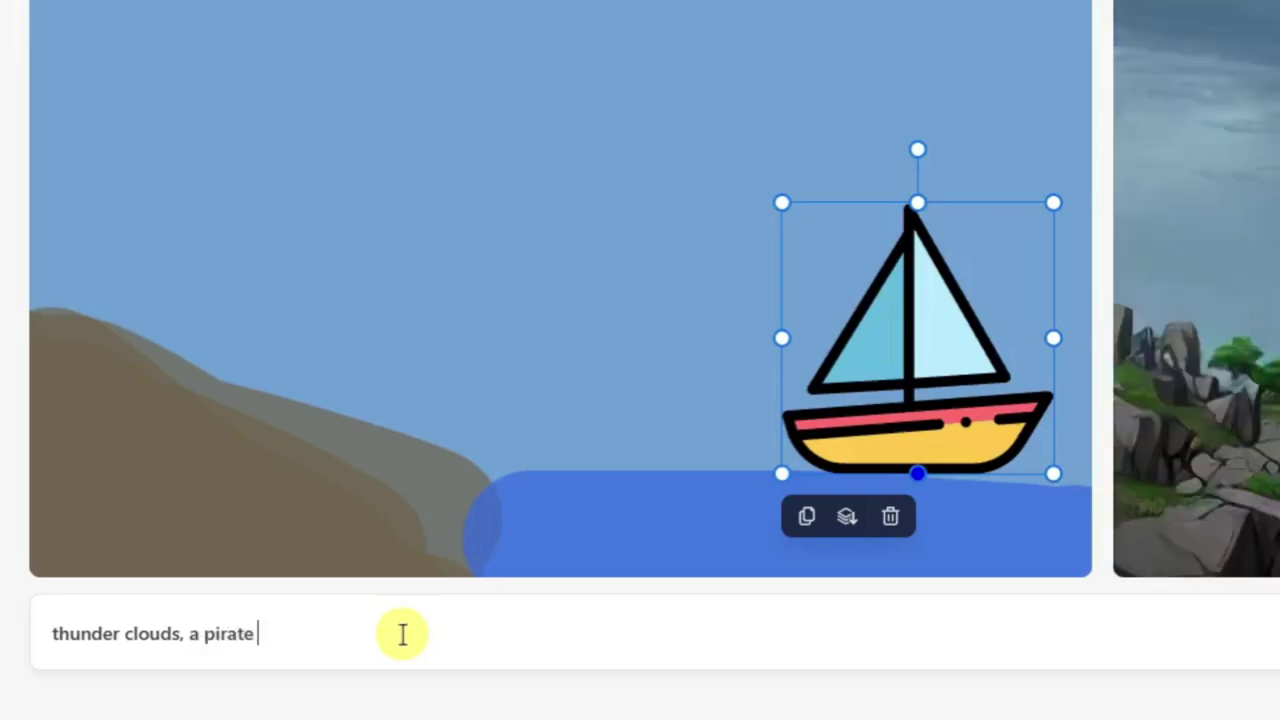
{"action": "type", "text": "boat with a j"}
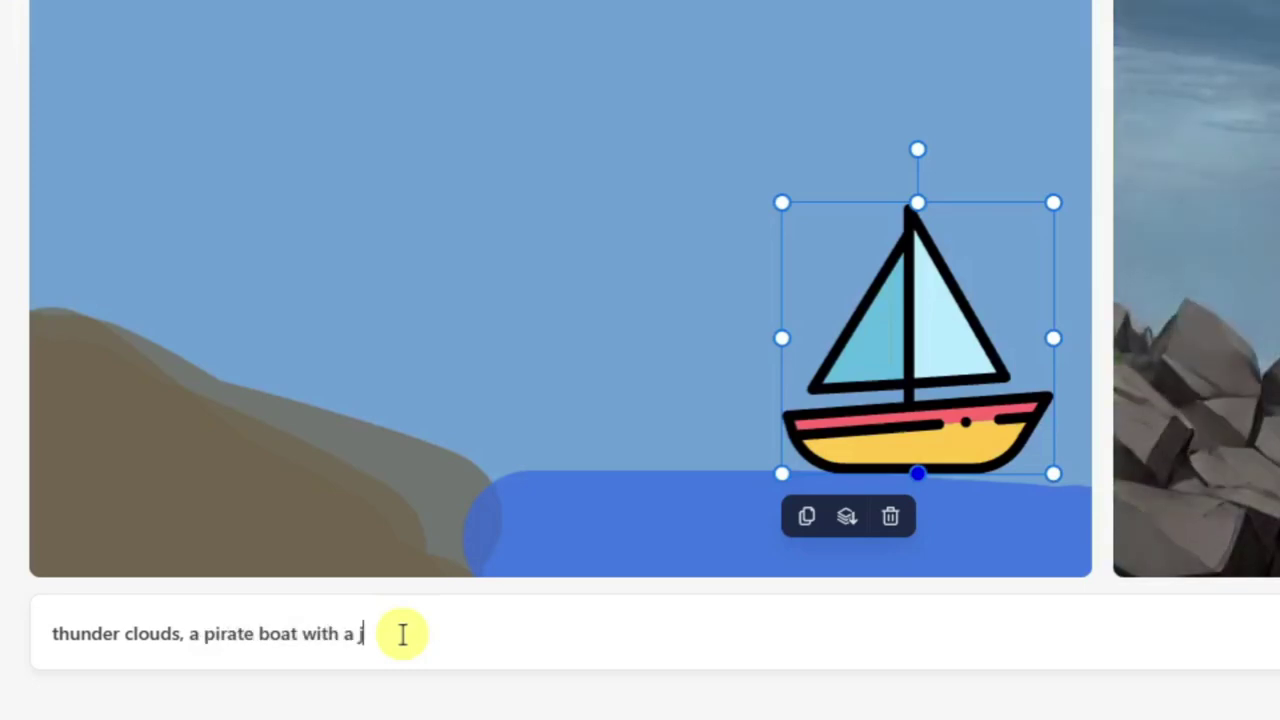
{"action": "type", "text": "olly roger"}
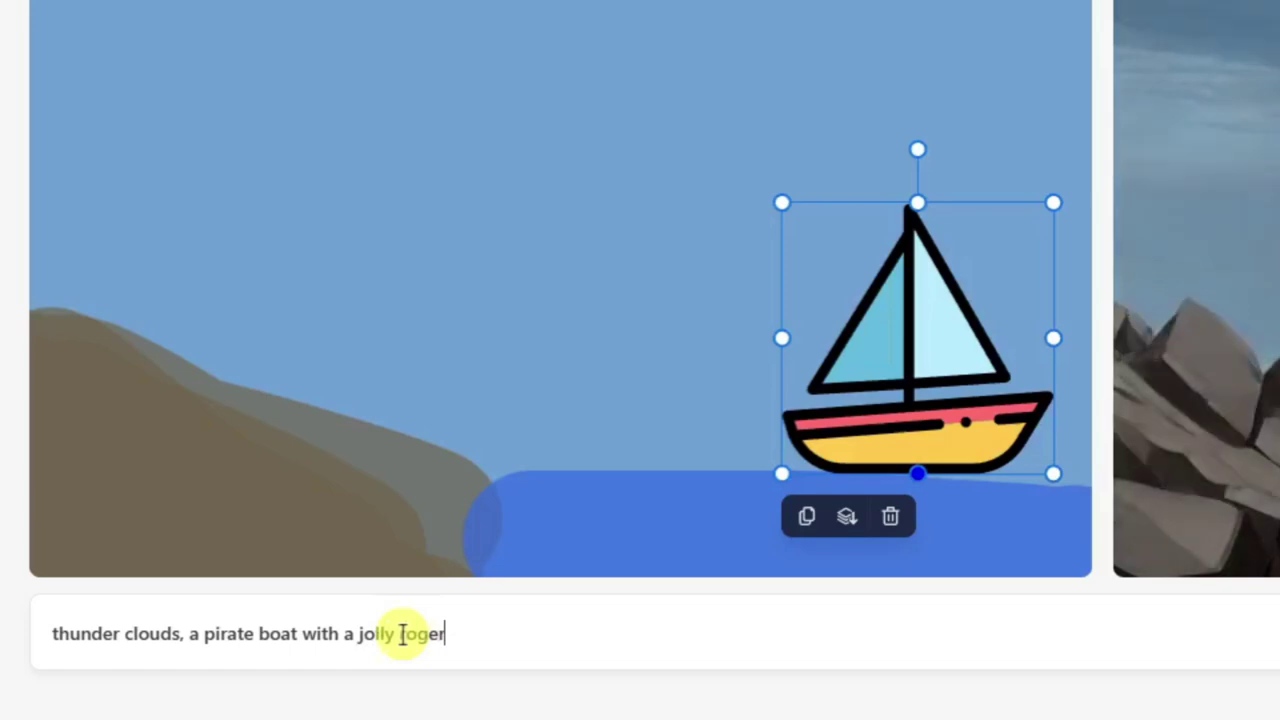
{"action": "type", "text": " on the sea"}
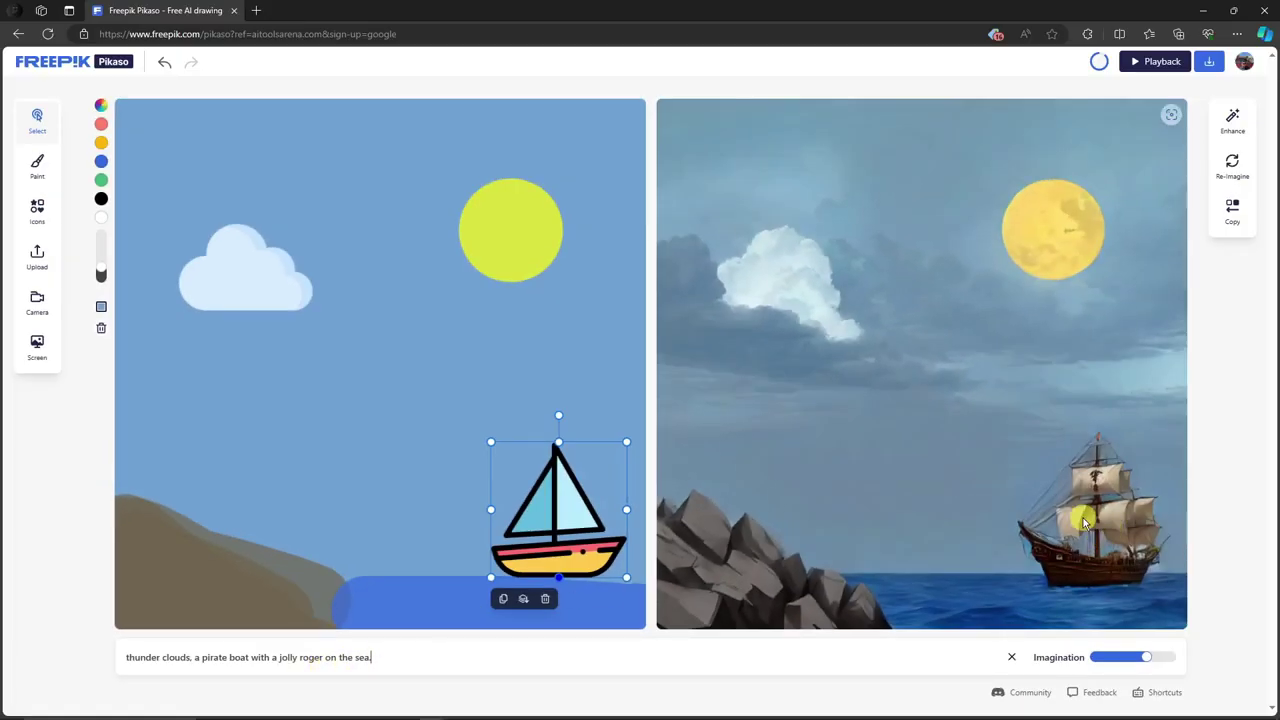
With the Paint brush in green, paint a patch on the hill
{"action": "left_click", "coordinate": [413, 656]}
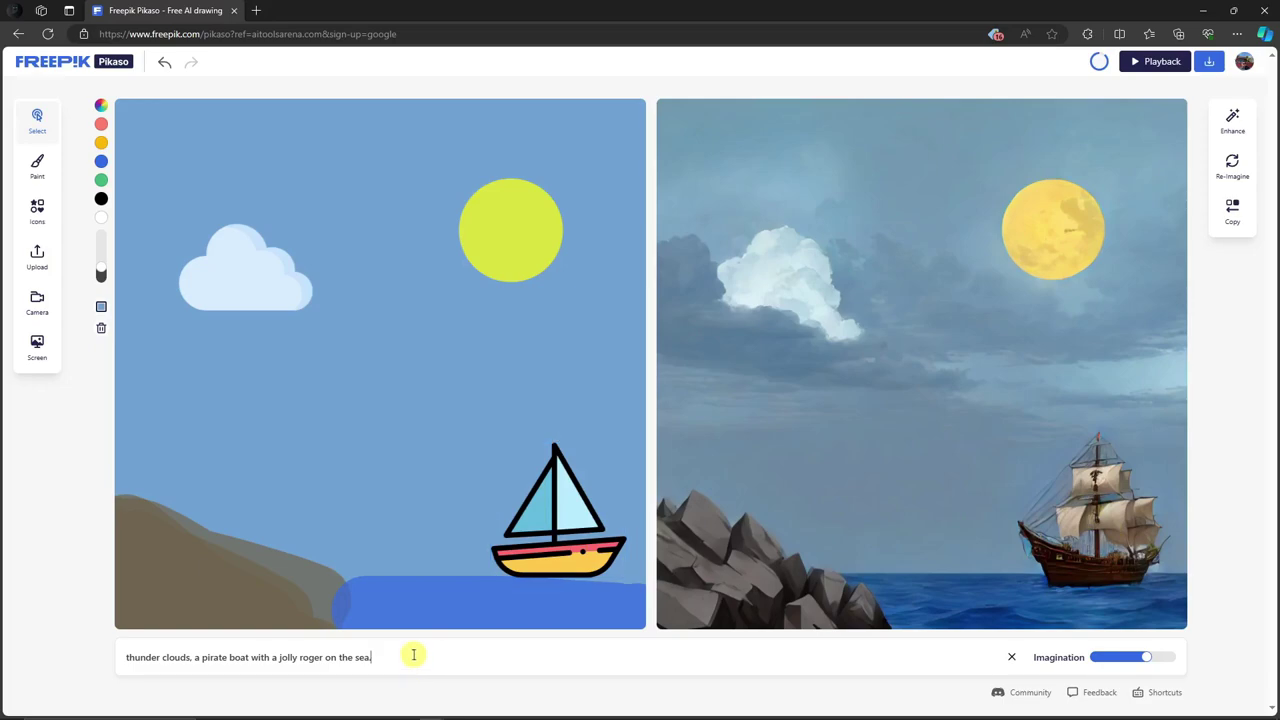
{"action": "left_click", "coordinate": [37, 166]}
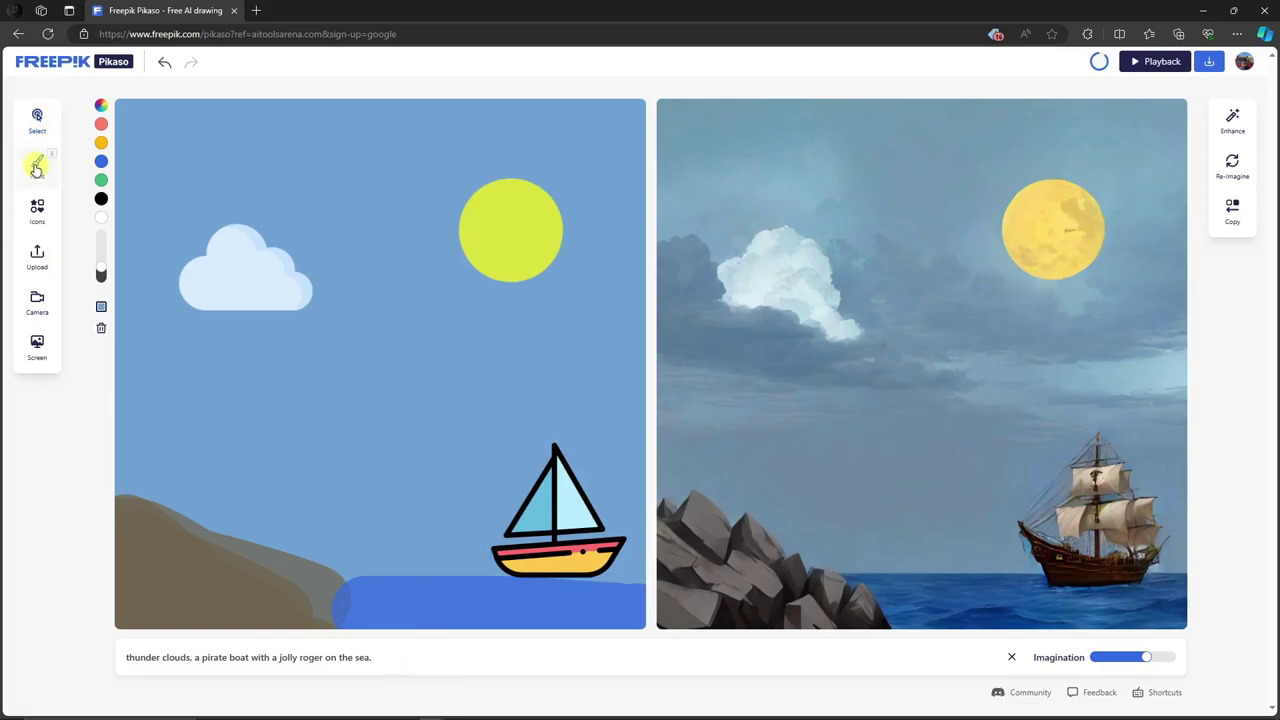
{"action": "left_click", "coordinate": [101, 143]}
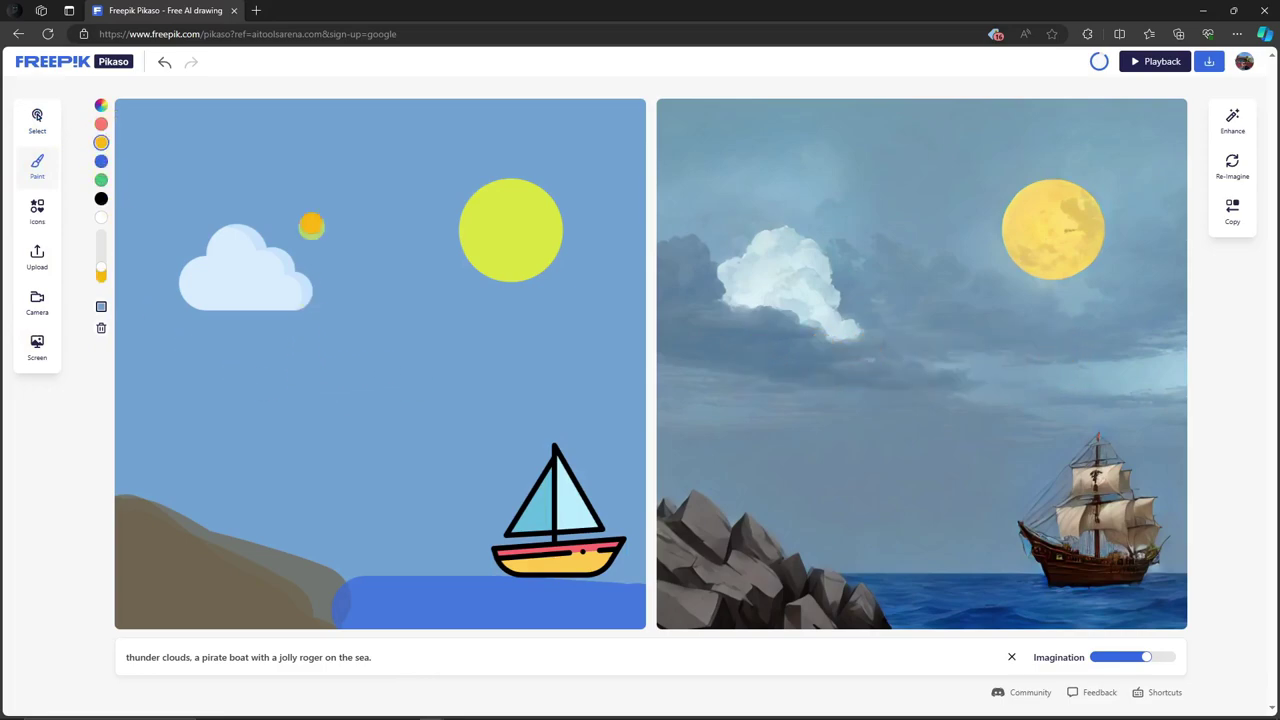
{"action": "left_click", "coordinate": [101, 180]}
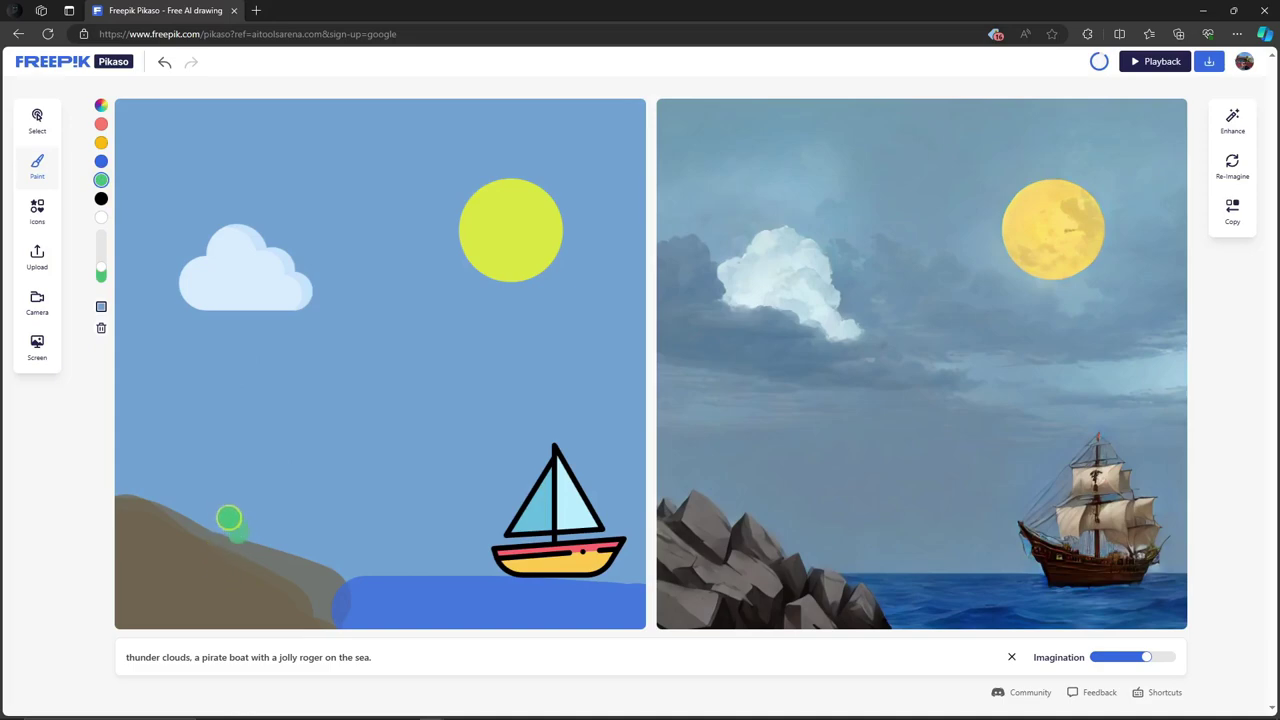
{"action": "mouse_move", "coordinate": [229, 517]}
{"action": "left_mouse_down"}
{"action": "mouse_move", "coordinate": [186, 531]}
{"action": "mouse_move", "coordinate": [209, 529]}
{"action": "mouse_move", "coordinate": [208, 540]}
{"action": "left_mouse_up"}
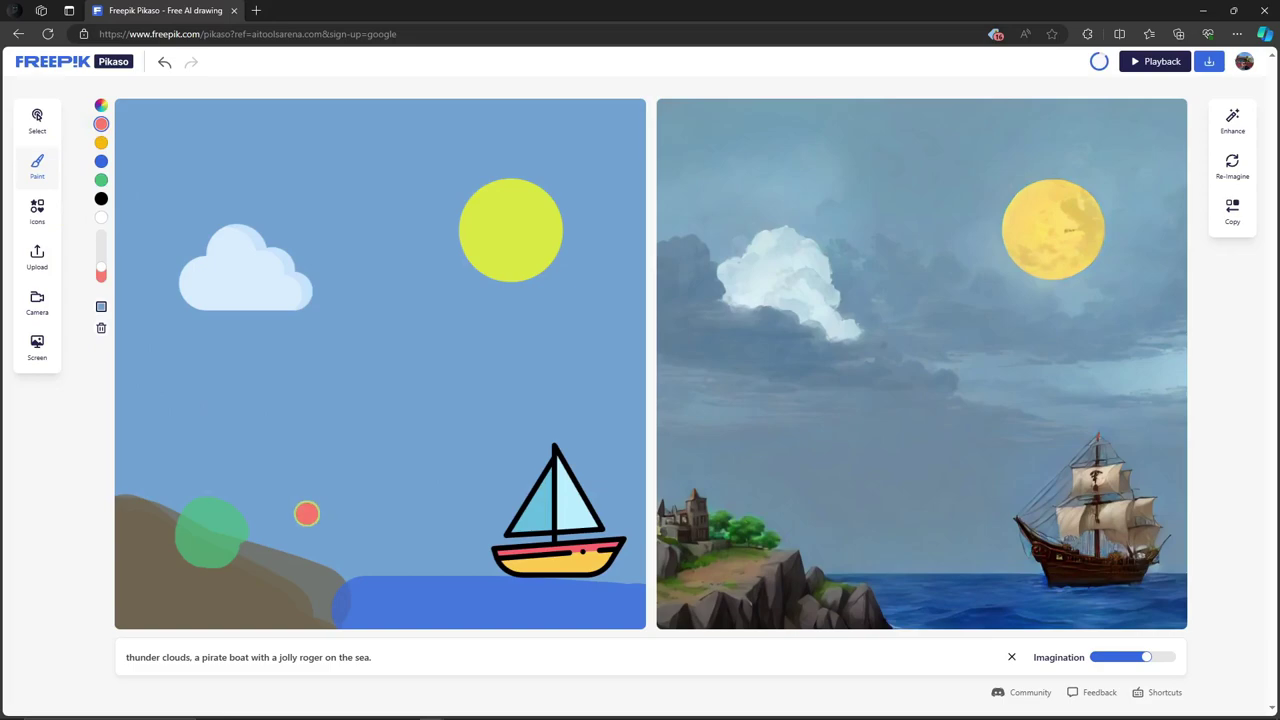
Paint a red patch on the sea by the hill and large black strokes mid-sky
{"action": "mouse_move", "coordinate": [345, 578]}
{"action": "left_mouse_down"}
{"action": "mouse_move", "coordinate": [357, 557]}
{"action": "mouse_move", "coordinate": [379, 564]}
{"action": "left_mouse_up"}
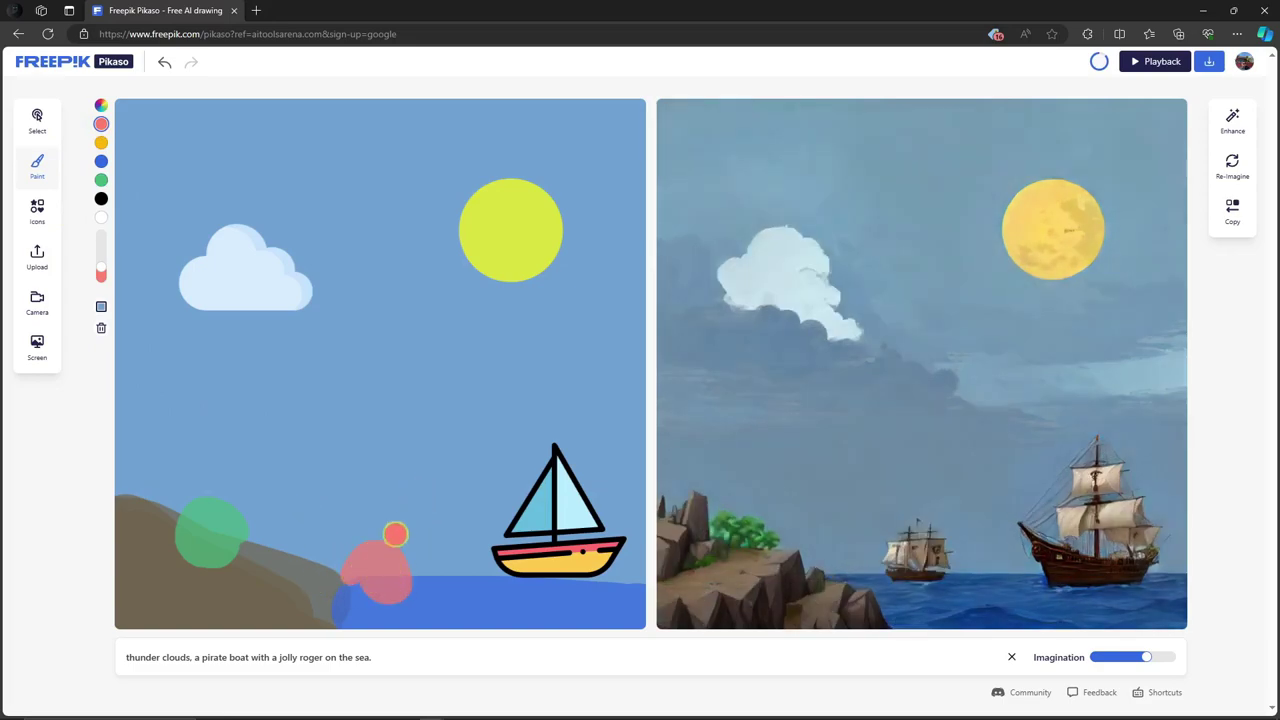
{"action": "mouse_move", "coordinate": [363, 591]}
{"action": "left_mouse_down"}
{"action": "mouse_move", "coordinate": [397, 611]}
{"action": "mouse_move", "coordinate": [420, 603]}
{"action": "left_mouse_up"}
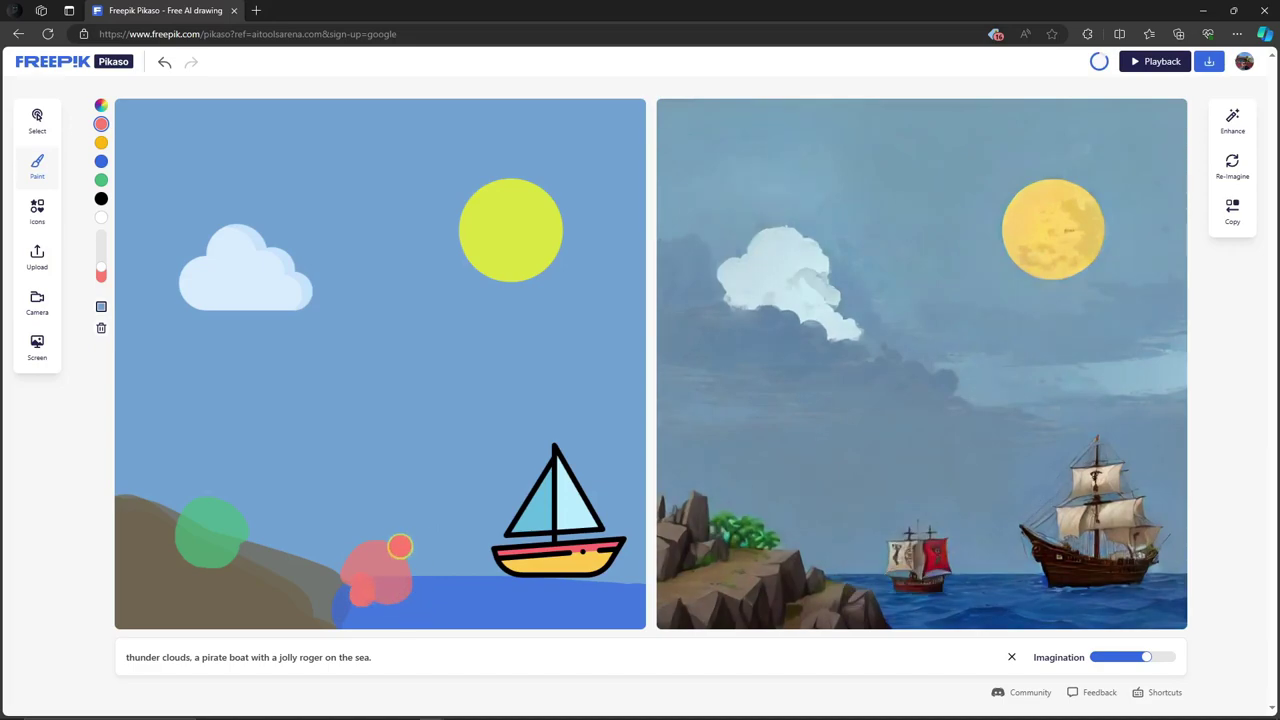
{"action": "left_click", "coordinate": [100, 199]}
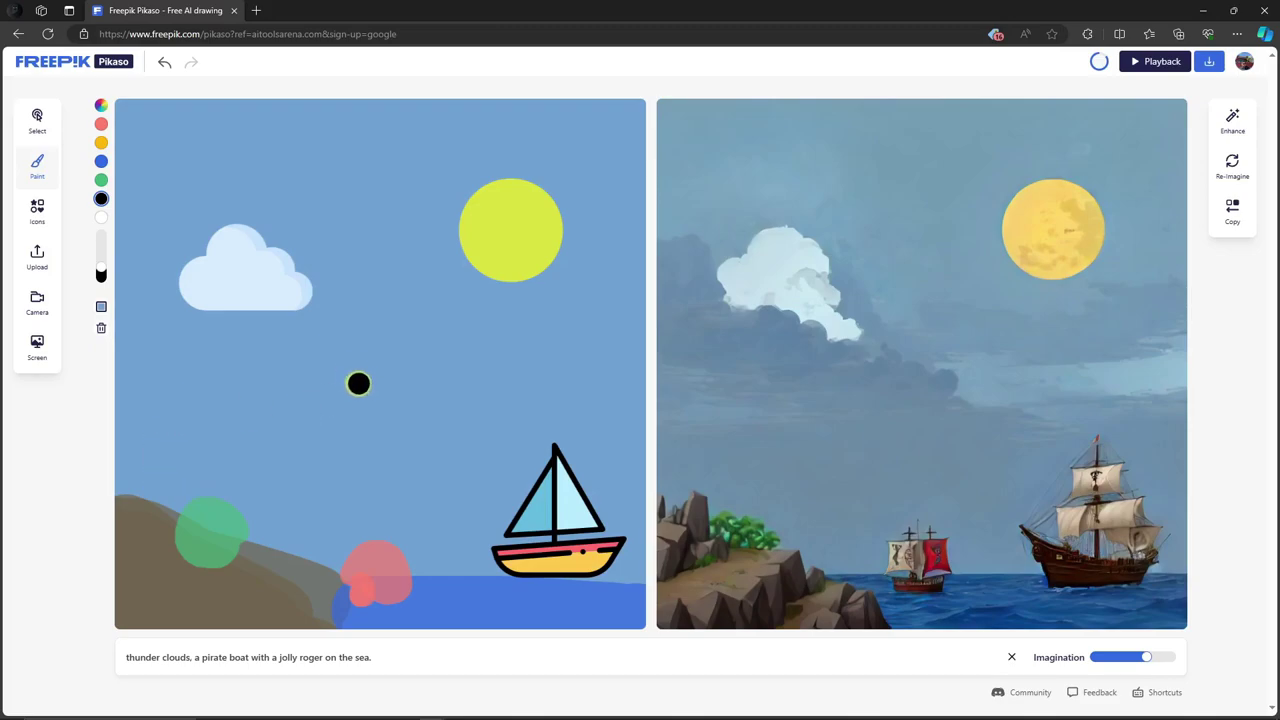
{"action": "mouse_move", "coordinate": [360, 382]}
{"action": "left_mouse_down"}
{"action": "mouse_move", "coordinate": [341, 502]}
{"action": "mouse_move", "coordinate": [374, 382]}
{"action": "mouse_move", "coordinate": [430, 369]}
{"action": "mouse_move", "coordinate": [340, 505]}
{"action": "left_mouse_up"}
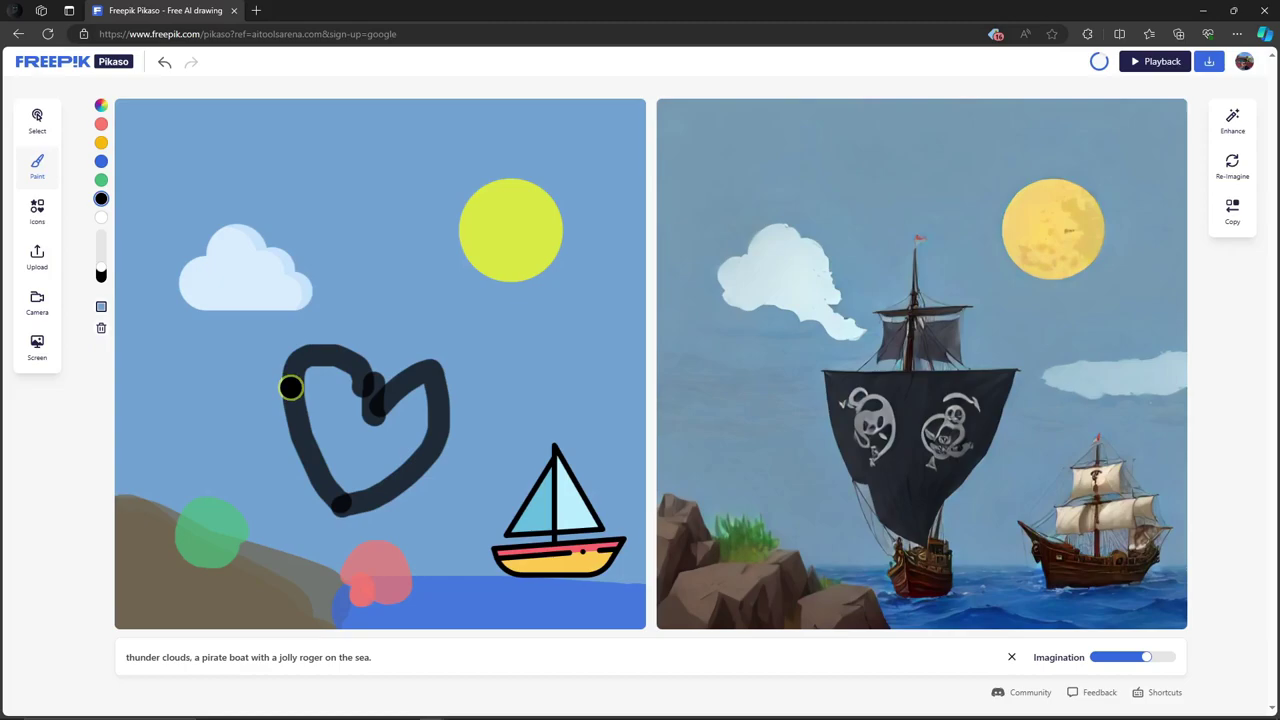
{"action": "left_click", "coordinate": [36, 208]}
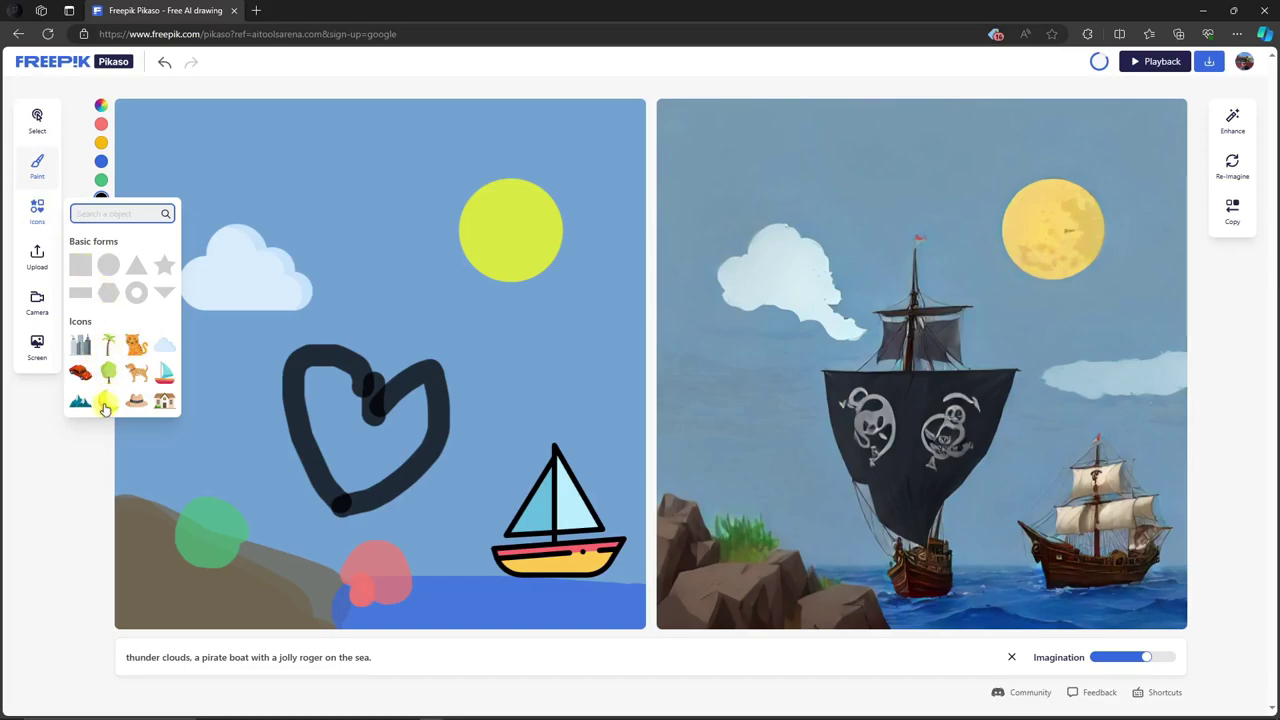
Add two palm-tree icons, one inside the heart and the second dragged onto the hill
{"action": "left_click", "coordinate": [108, 344]}
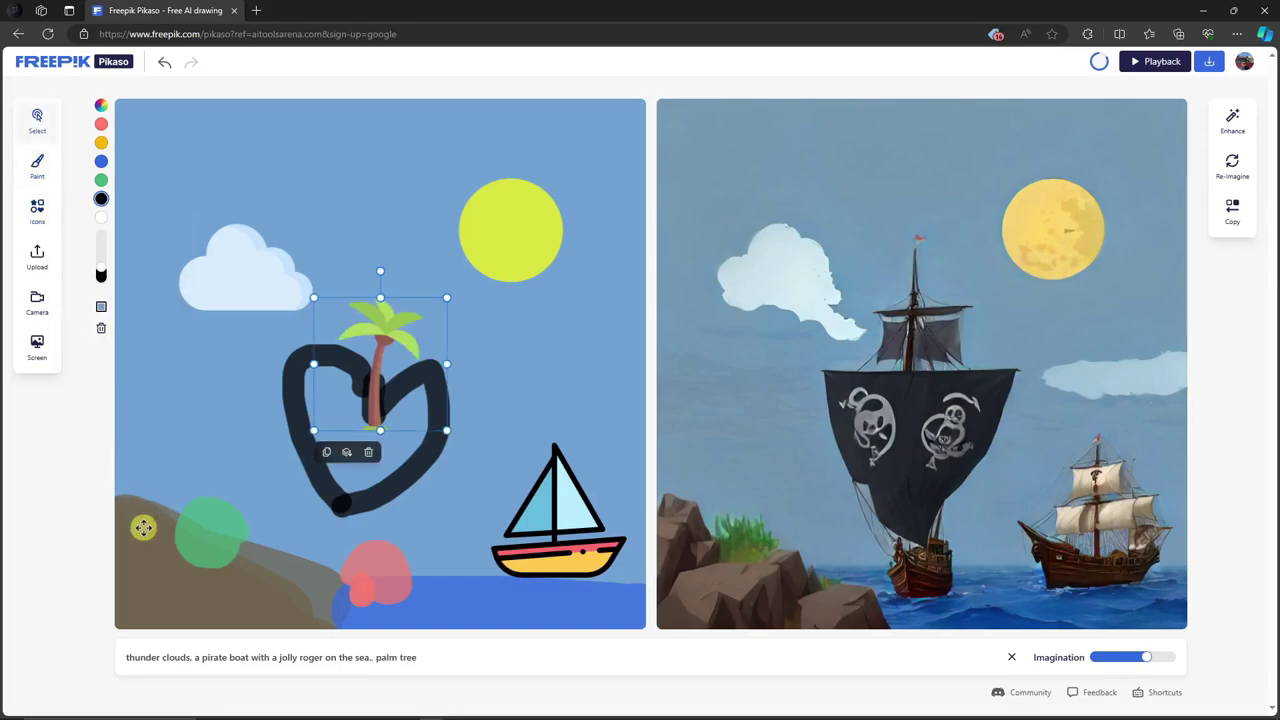
{"action": "mouse_move", "coordinate": [143, 528]}
{"action": "left_mouse_down"}
{"action": "mouse_move", "coordinate": [180, 451]}
{"action": "mouse_move", "coordinate": [145, 515]}
{"action": "left_mouse_up"}
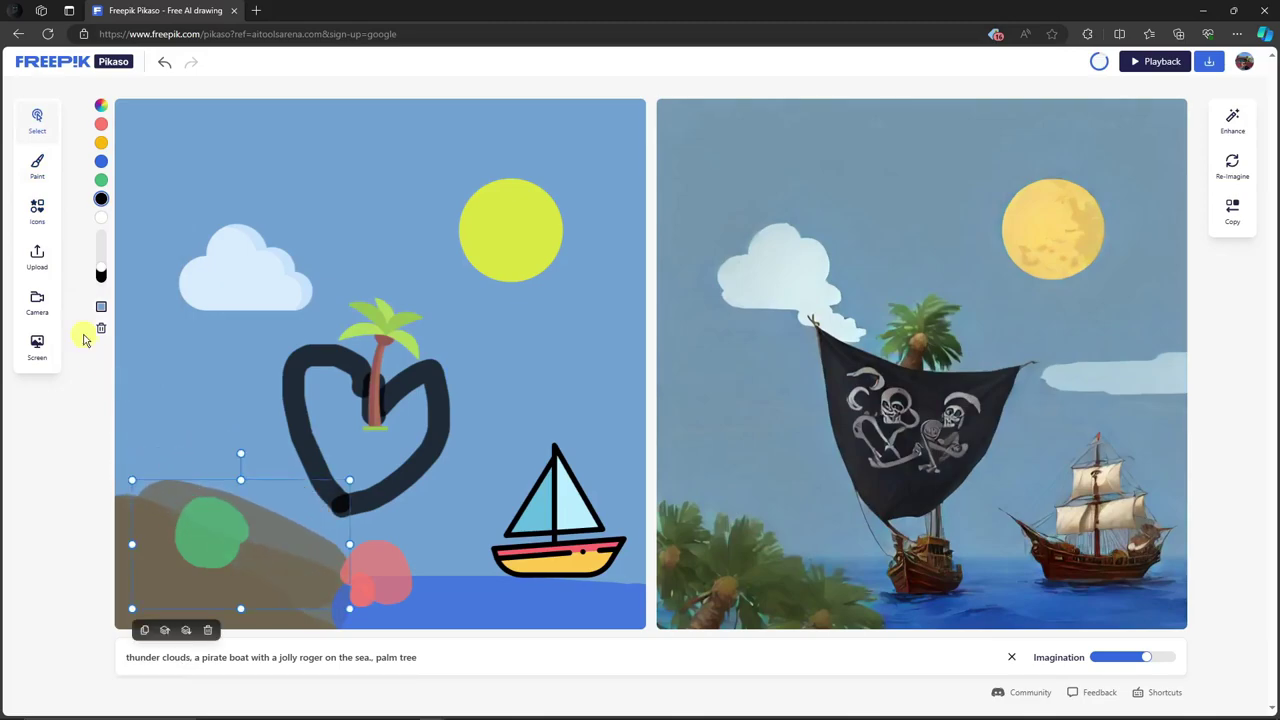
{"action": "left_click", "coordinate": [37, 210]}
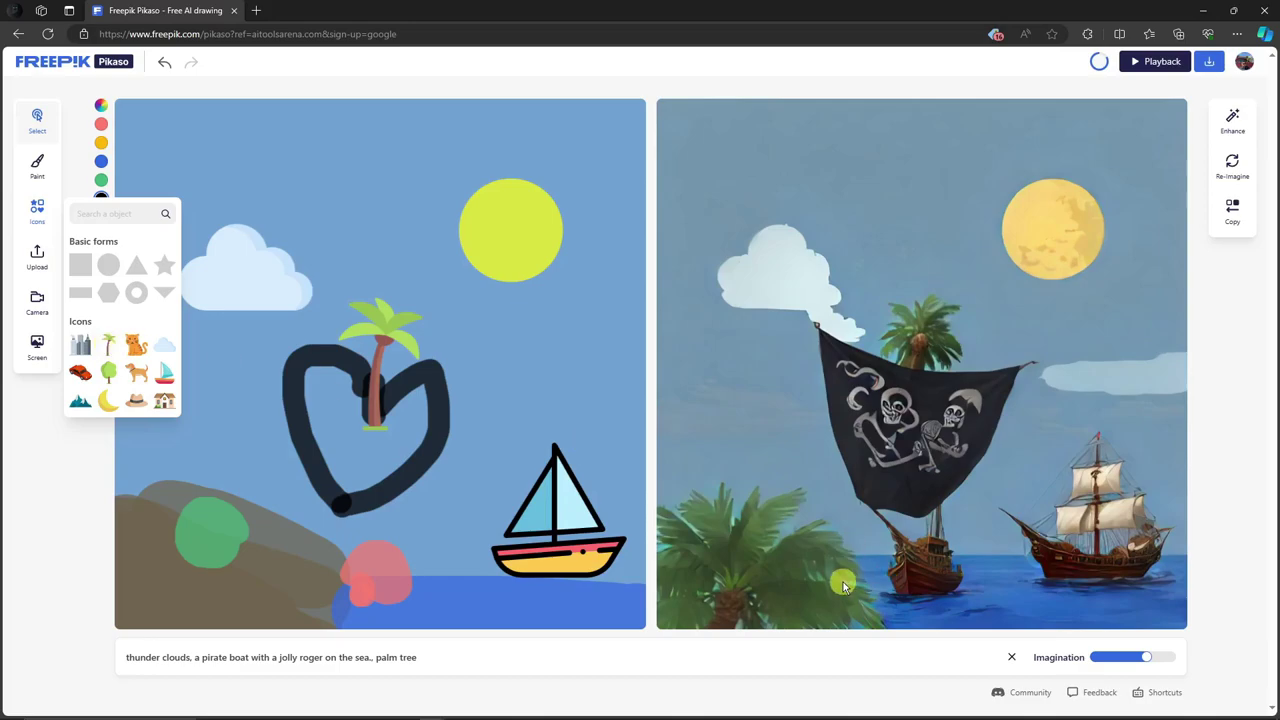
{"action": "left_click", "coordinate": [111, 345]}
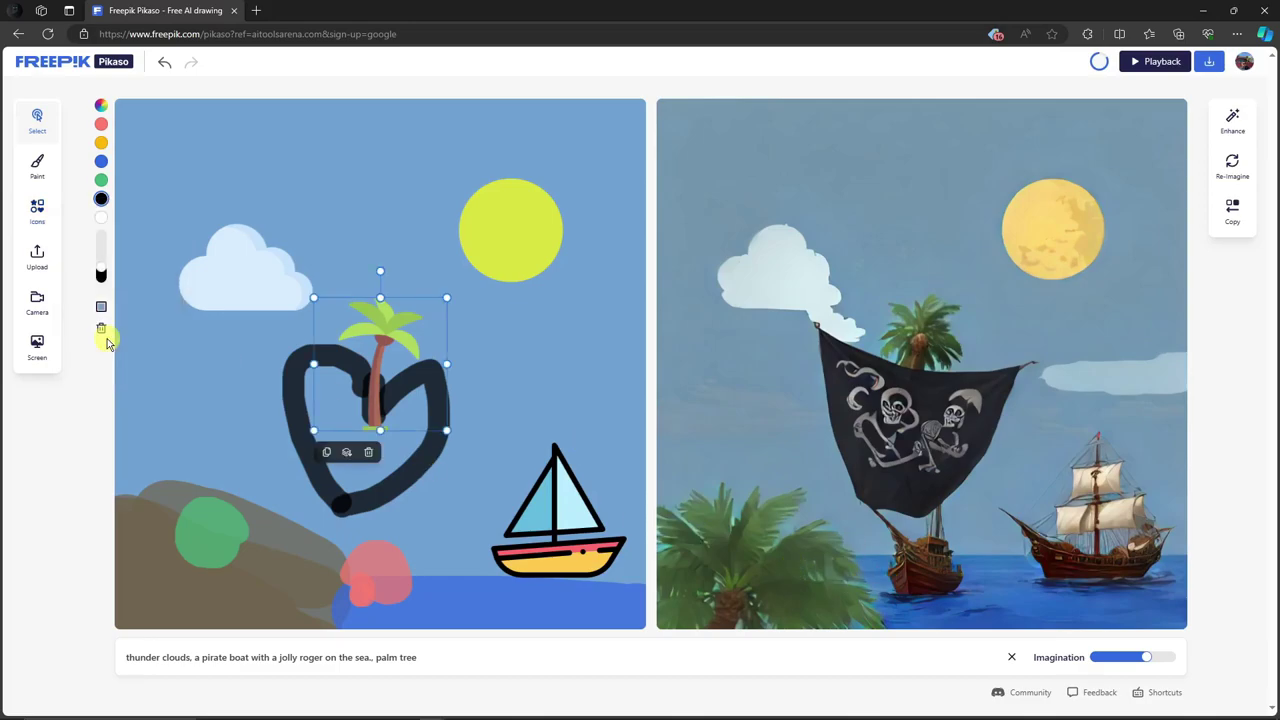
{"action": "left_click_drag", "start_coordinate": [406, 306], "coordinate": [174, 456]}
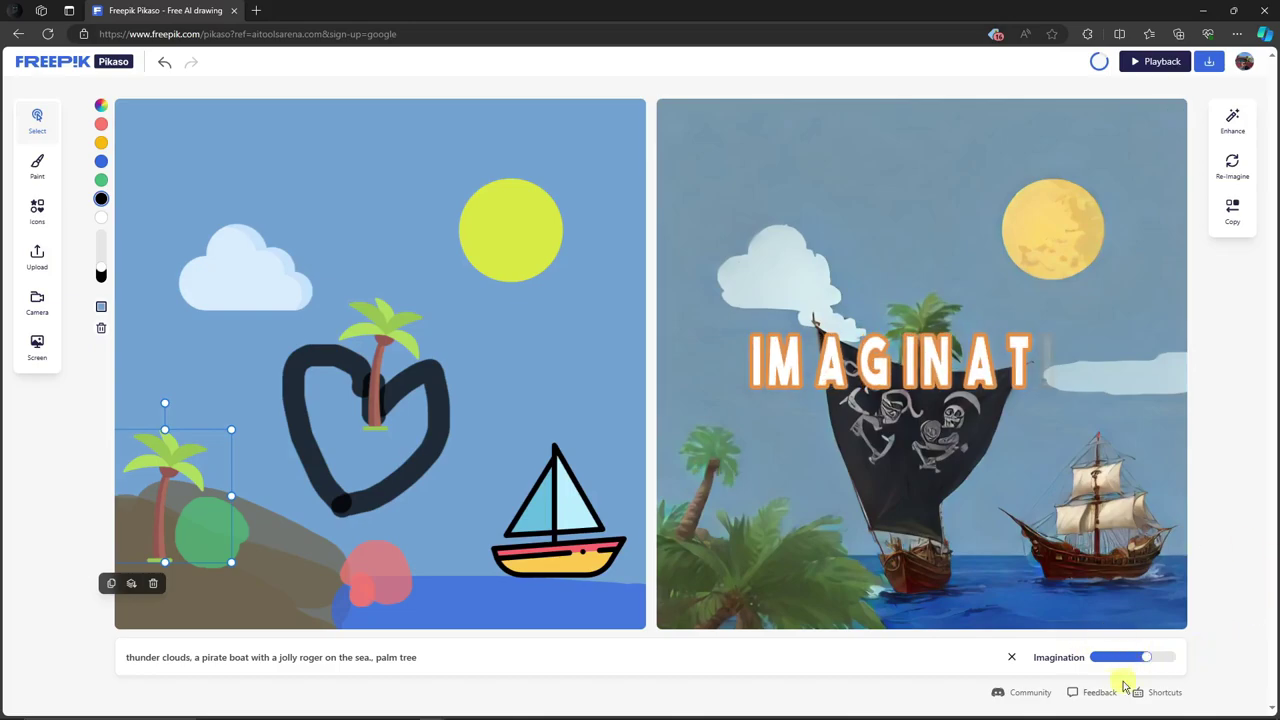
Try Imagination at 16 and 75, then settle it back at about 68
{"action": "mouse_move", "coordinate": [1140, 661]}
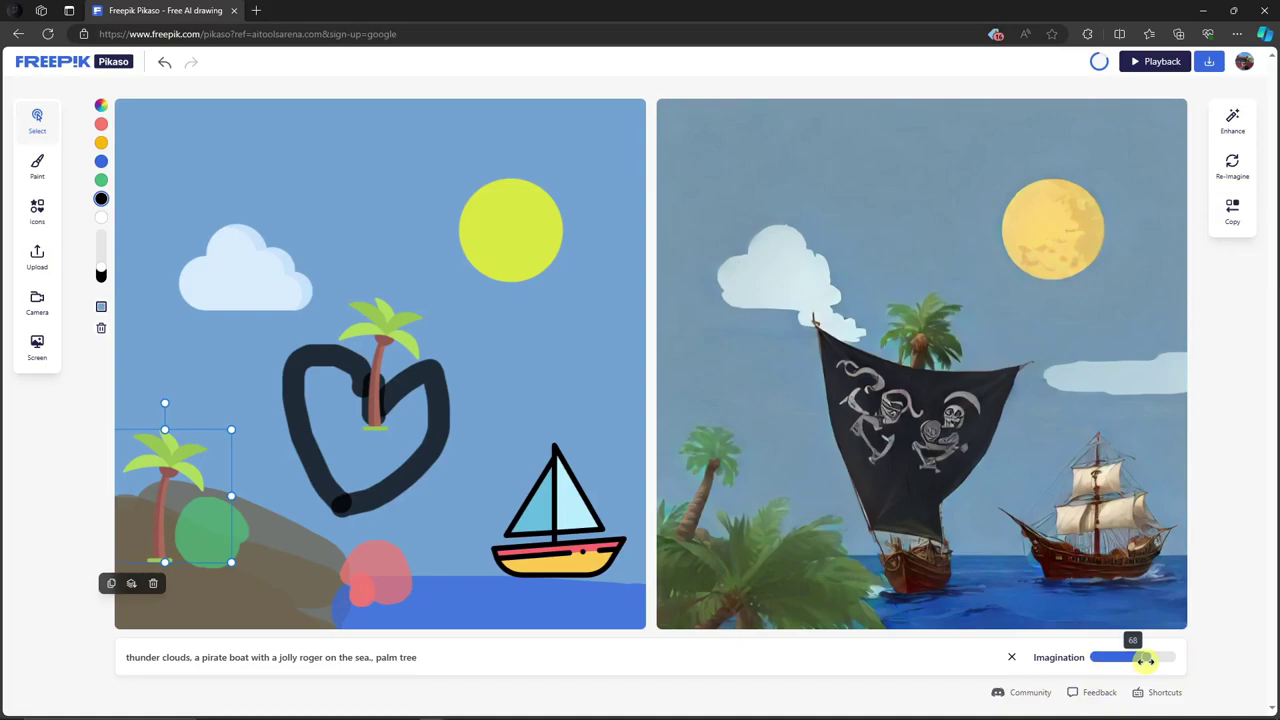
{"action": "key", "text": "Escape"}
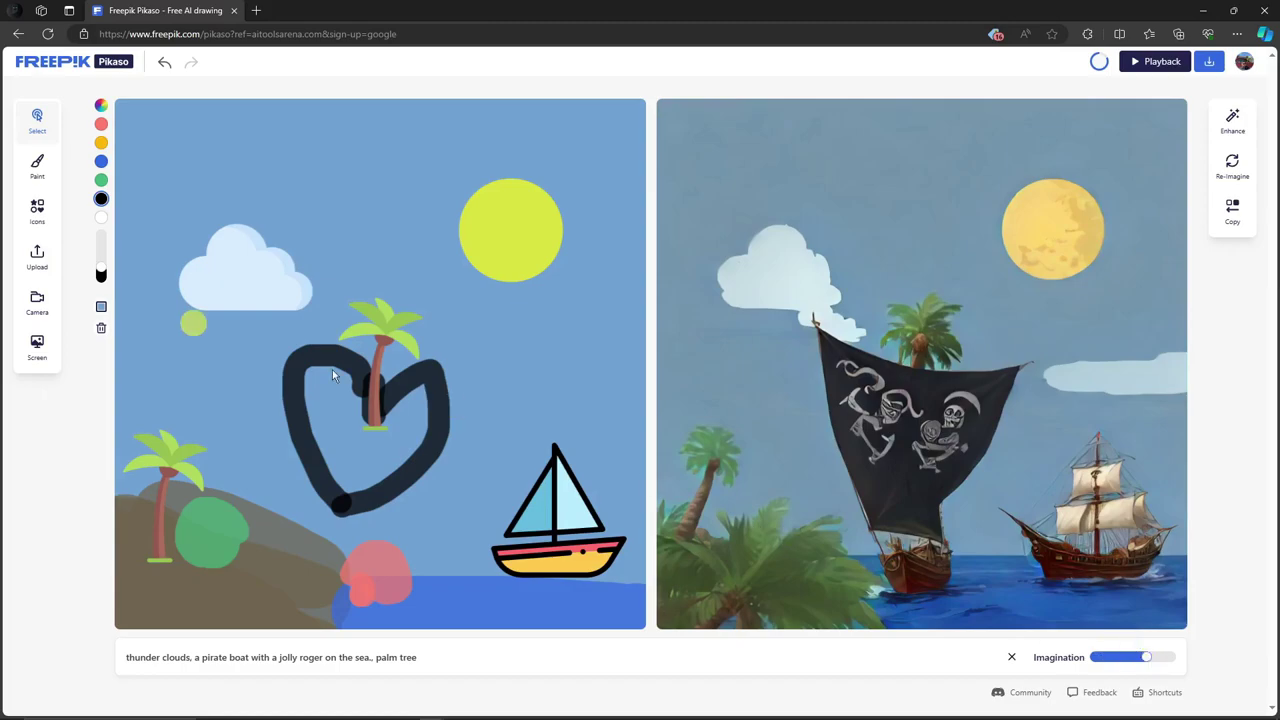
{"action": "left_click_drag", "start_coordinate": [1145, 660], "coordinate": [1105, 657]}
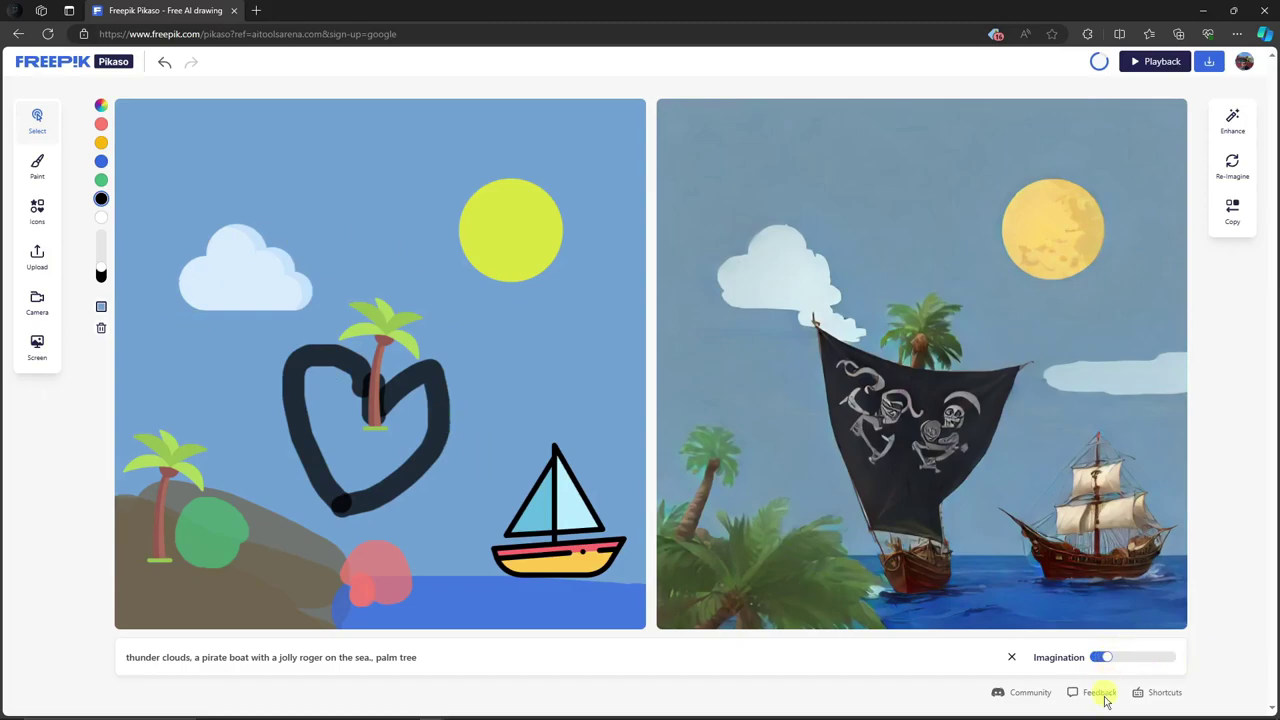
{"action": "mouse_move", "coordinate": [1107, 658]}
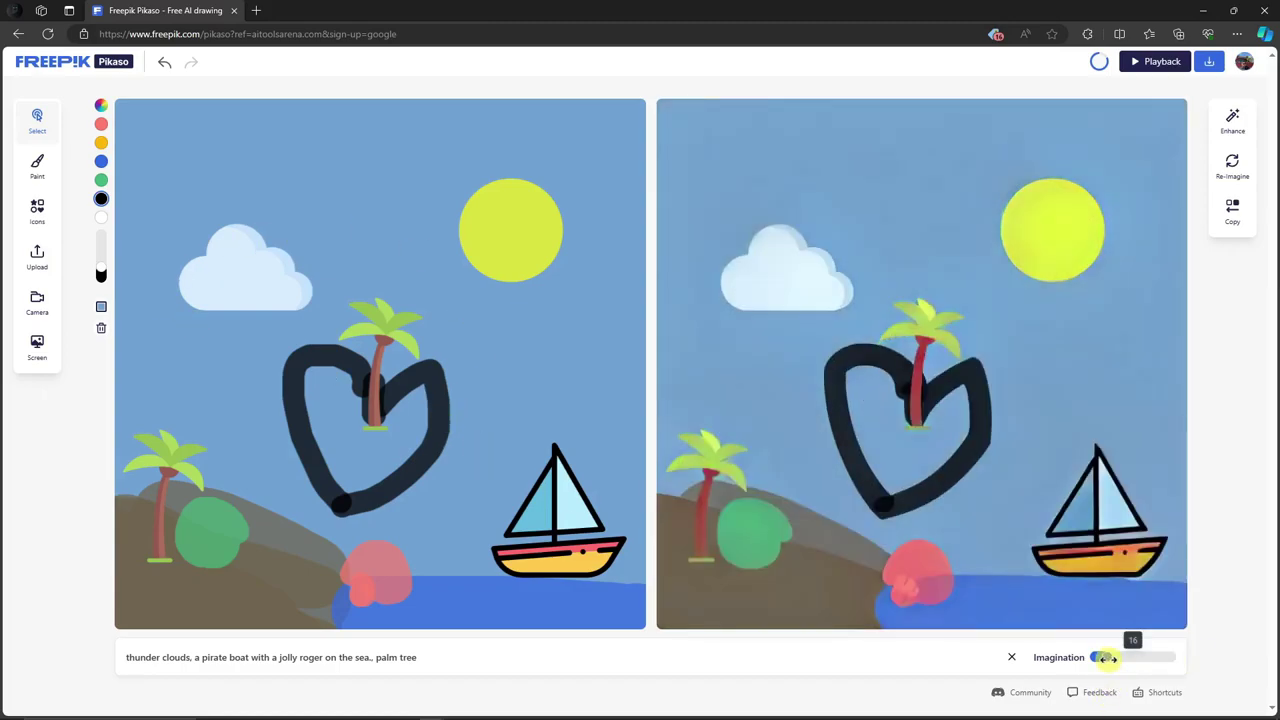
{"action": "mouse_move", "coordinate": [1102, 658]}
{"action": "left_mouse_down"}
{"action": "mouse_move", "coordinate": [1170, 661]}
{"action": "mouse_move", "coordinate": [1152, 661]}
{"action": "left_mouse_up"}
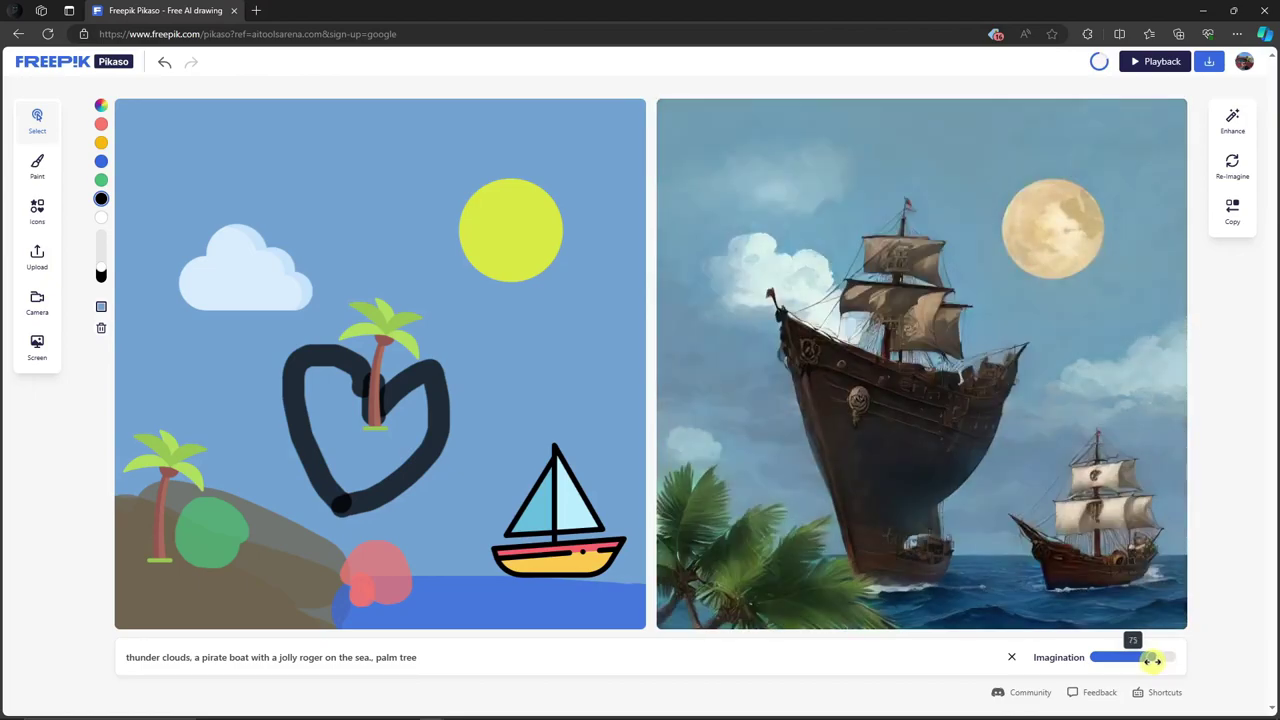
{"action": "left_click_drag", "start_coordinate": [1152, 660], "coordinate": [1142, 658]}
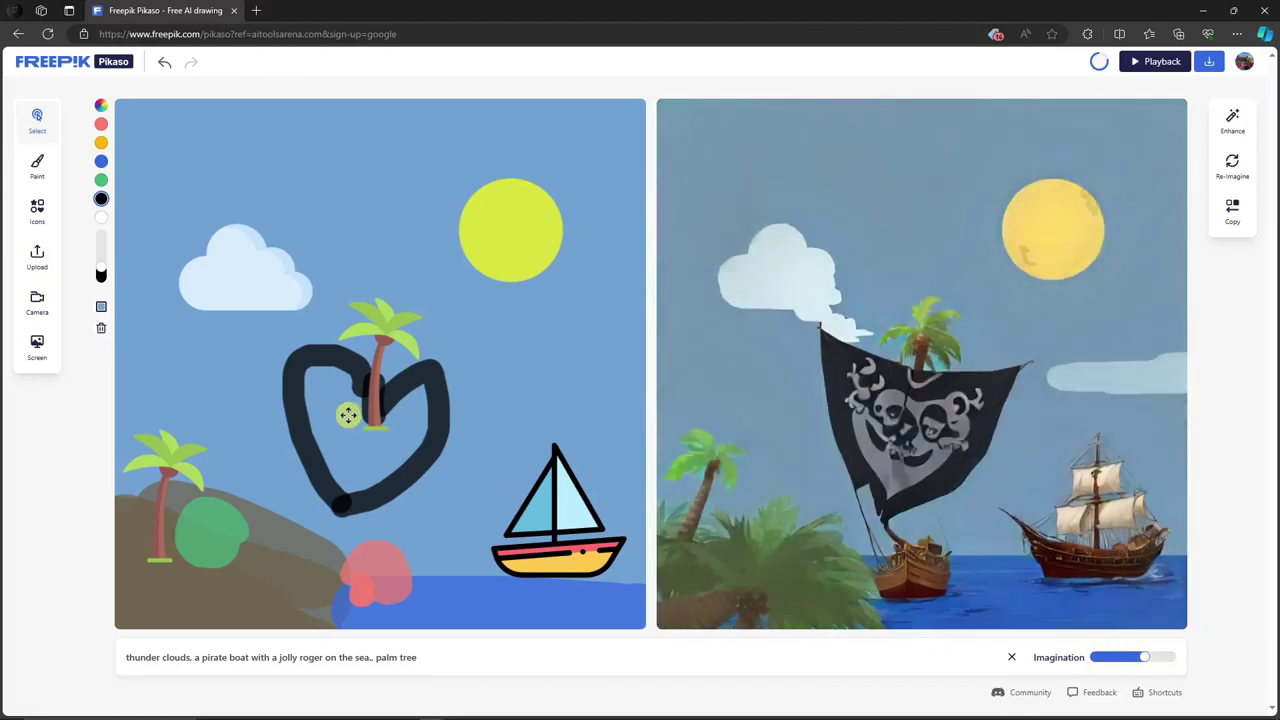
{"action": "mouse_move", "coordinate": [1143, 658]}
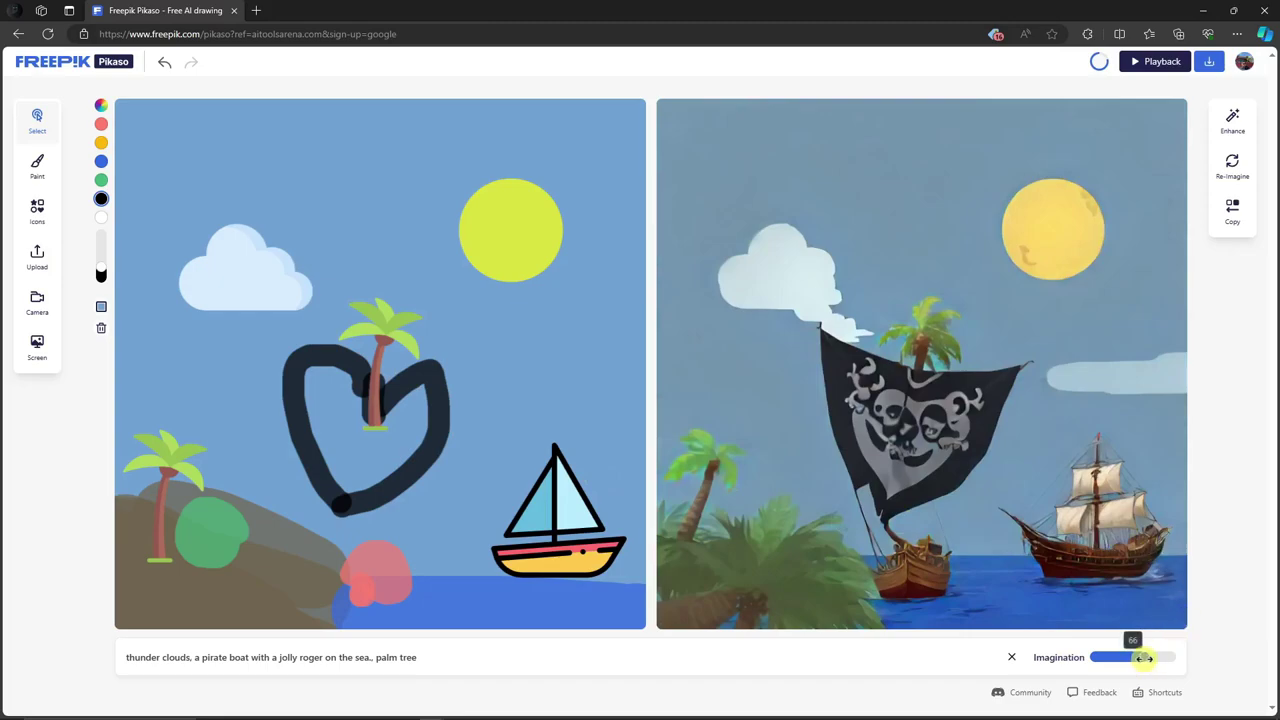
{"action": "left_click_drag", "start_coordinate": [1144, 658], "coordinate": [1147, 658]}
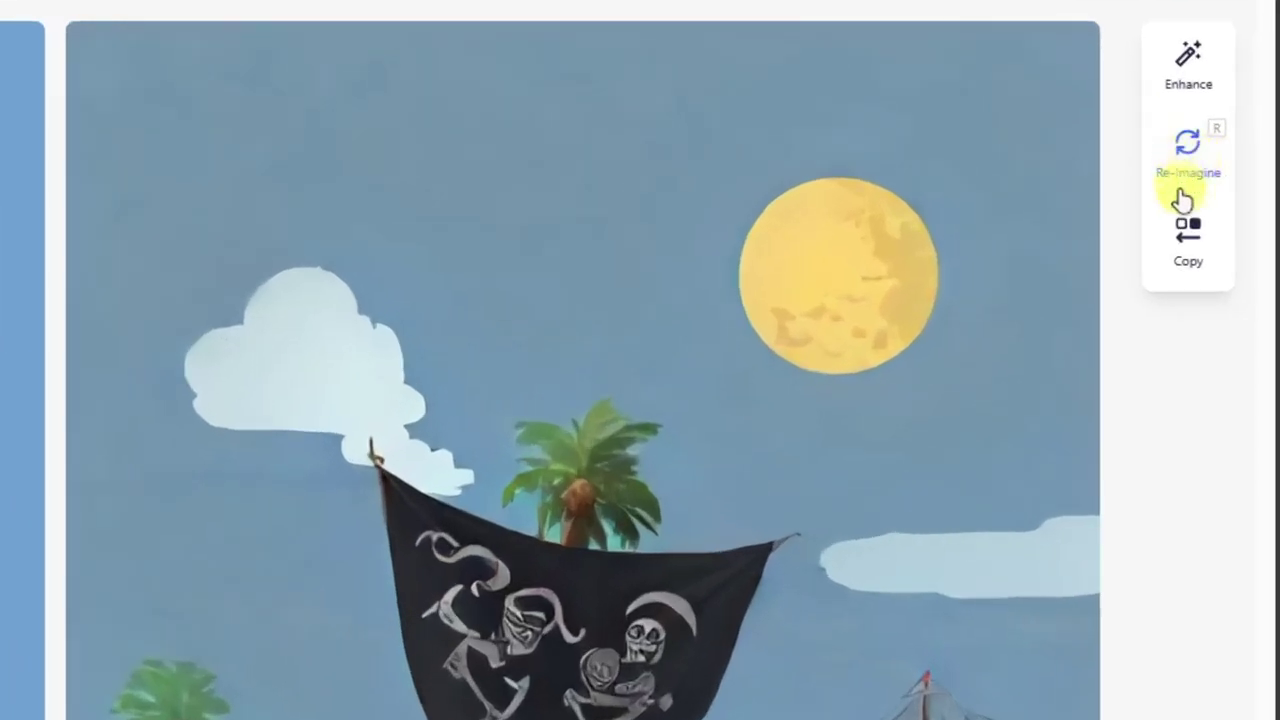
Re-imagine and Enhance the painting, then undo the palm tree on the hill
{"action": "left_click", "coordinate": [1230, 168]}
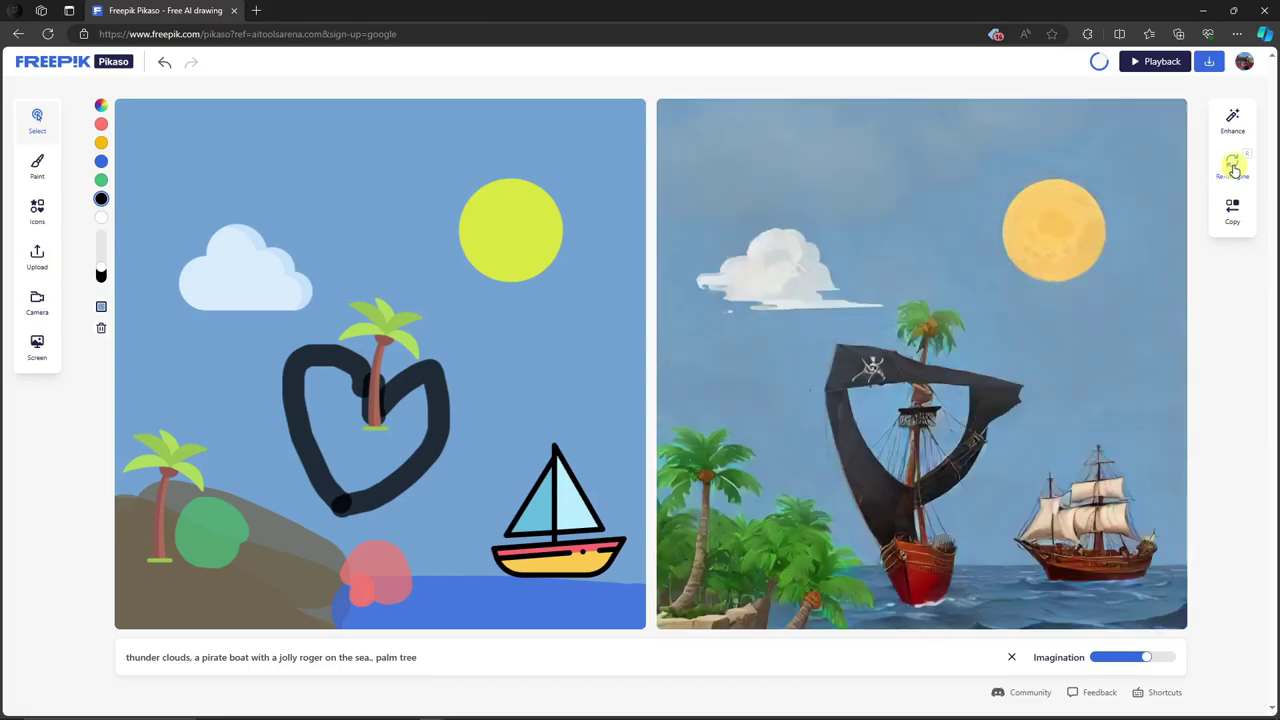
{"action": "left_click", "coordinate": [1232, 116]}
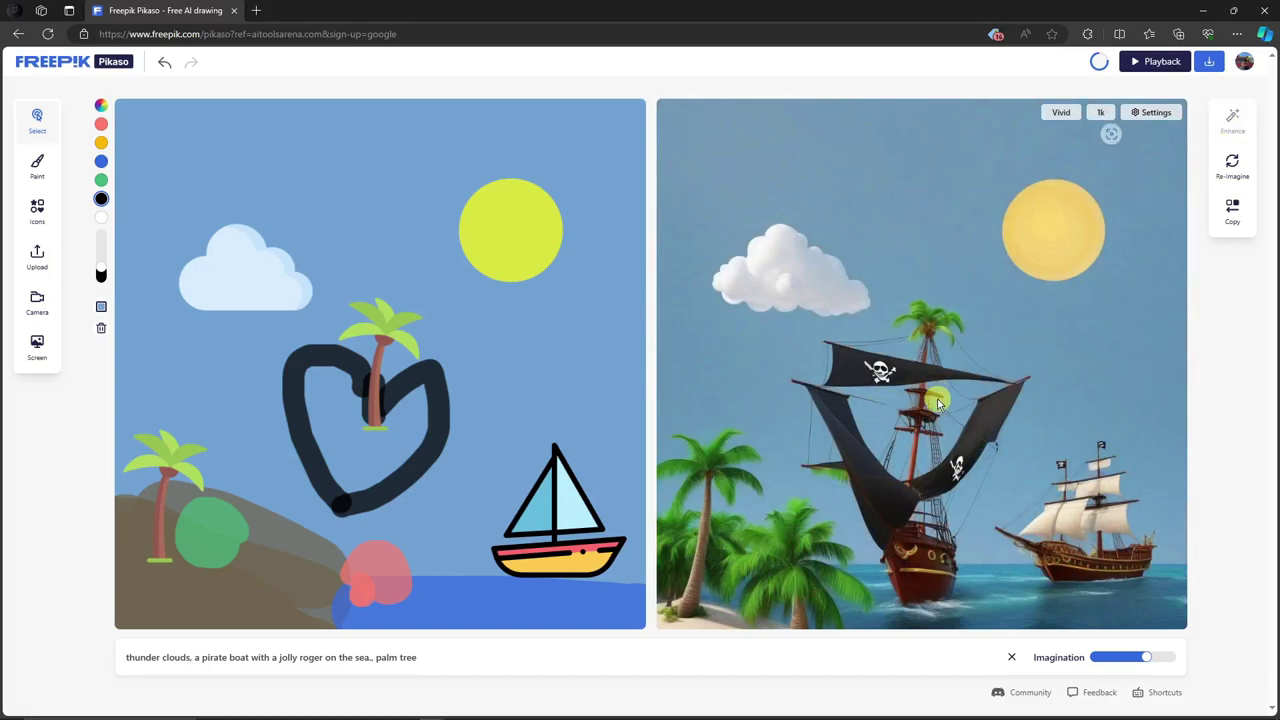
{"action": "key", "text": "ctrl+z"}
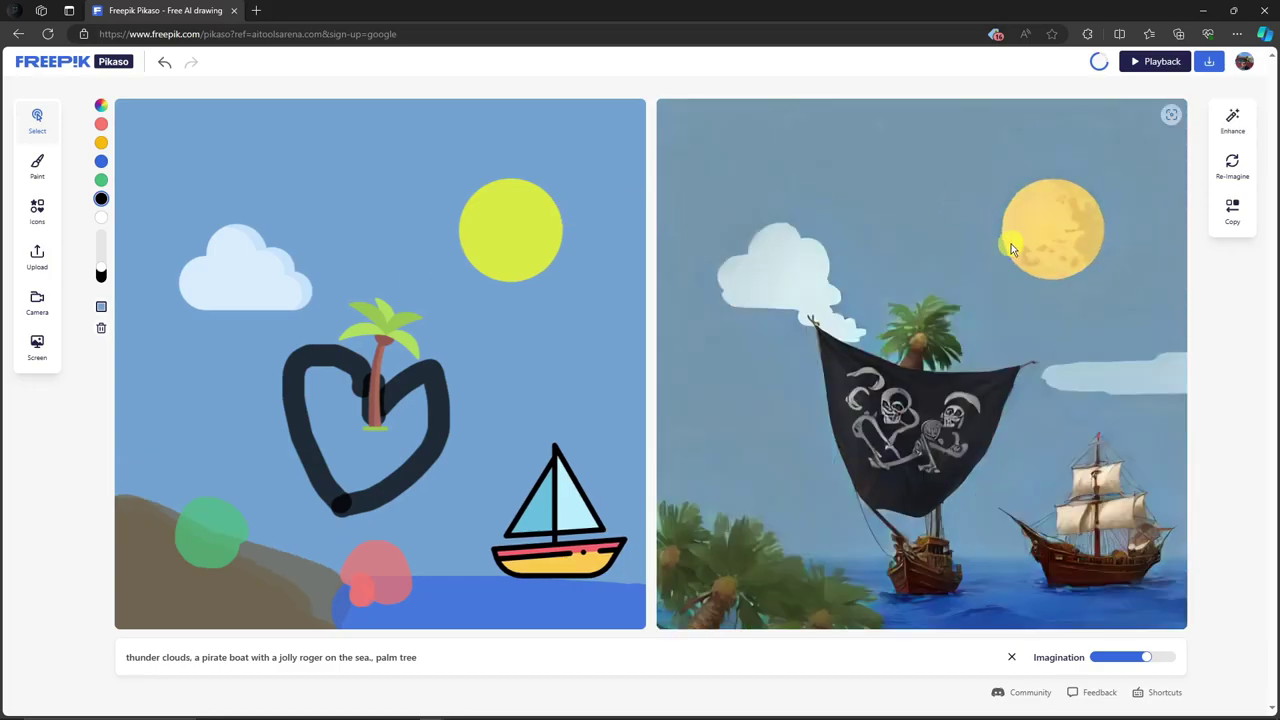
Download the landscape composition as pikaso-composition.png and close the download window
{"action": "left_click", "coordinate": [1215, 67]}
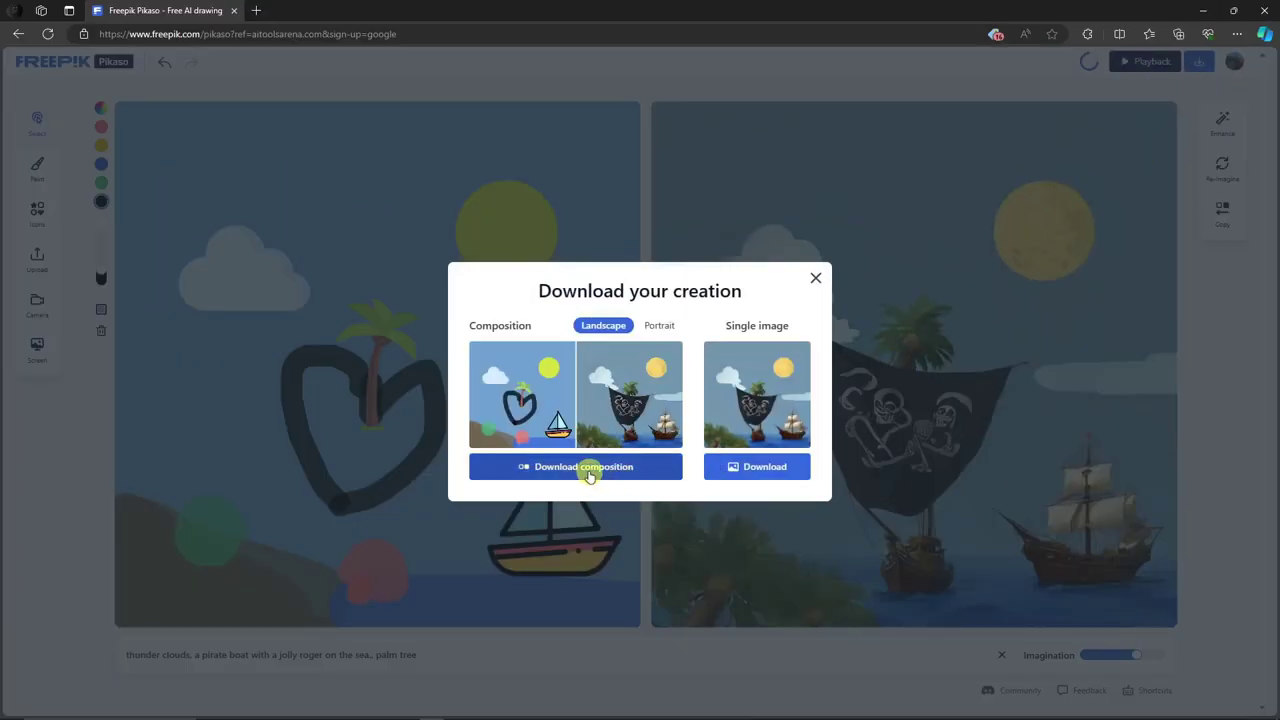
{"action": "left_click", "coordinate": [659, 325]}
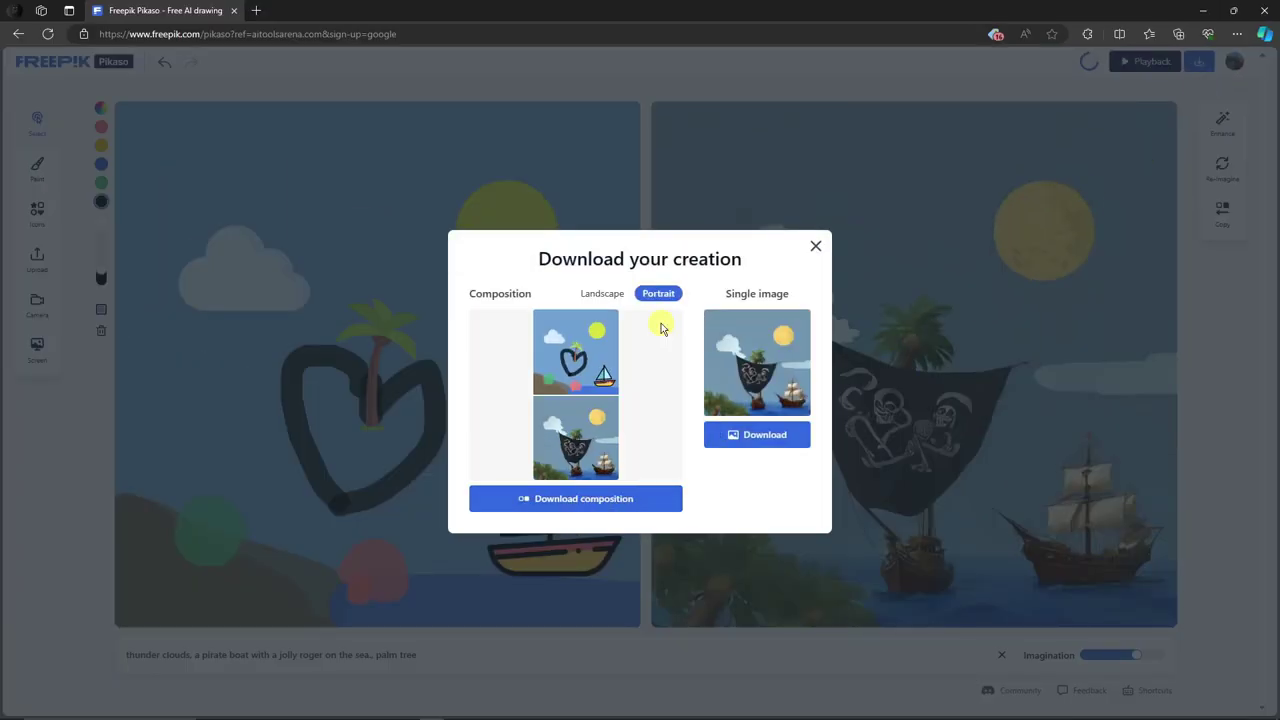
{"action": "left_click", "coordinate": [602, 293]}
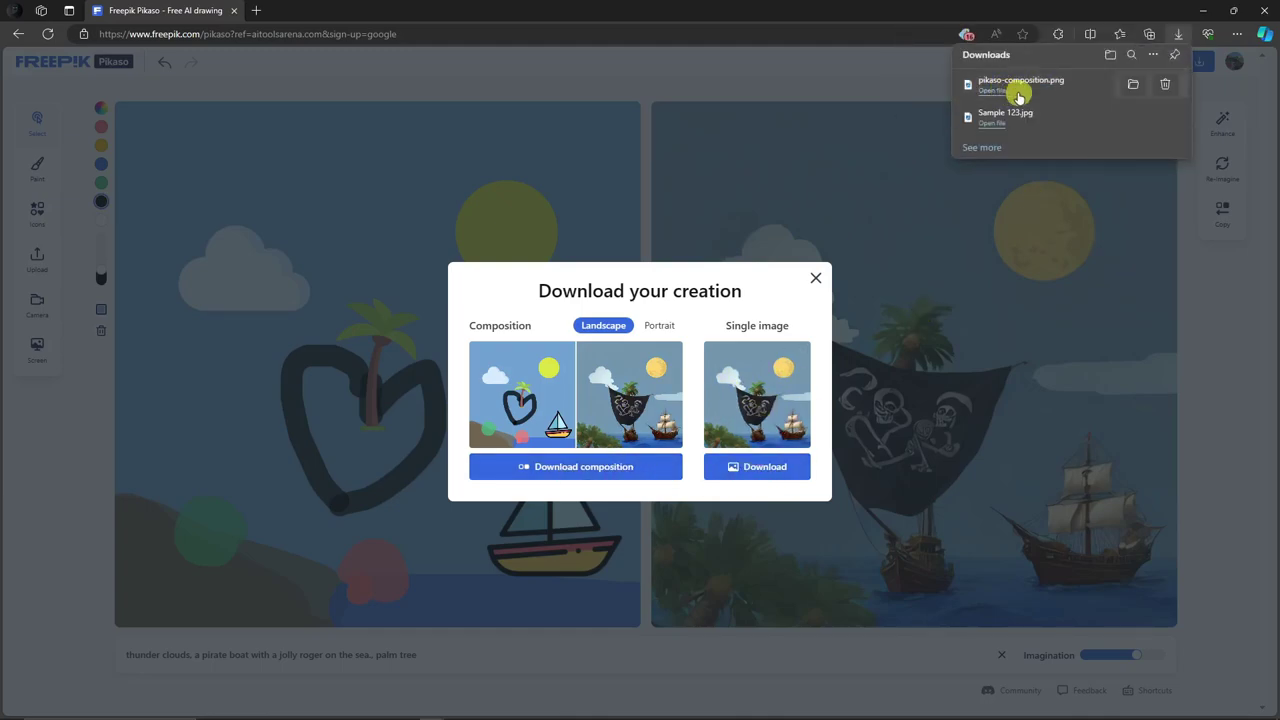
{"action": "left_click", "coordinate": [815, 277]}
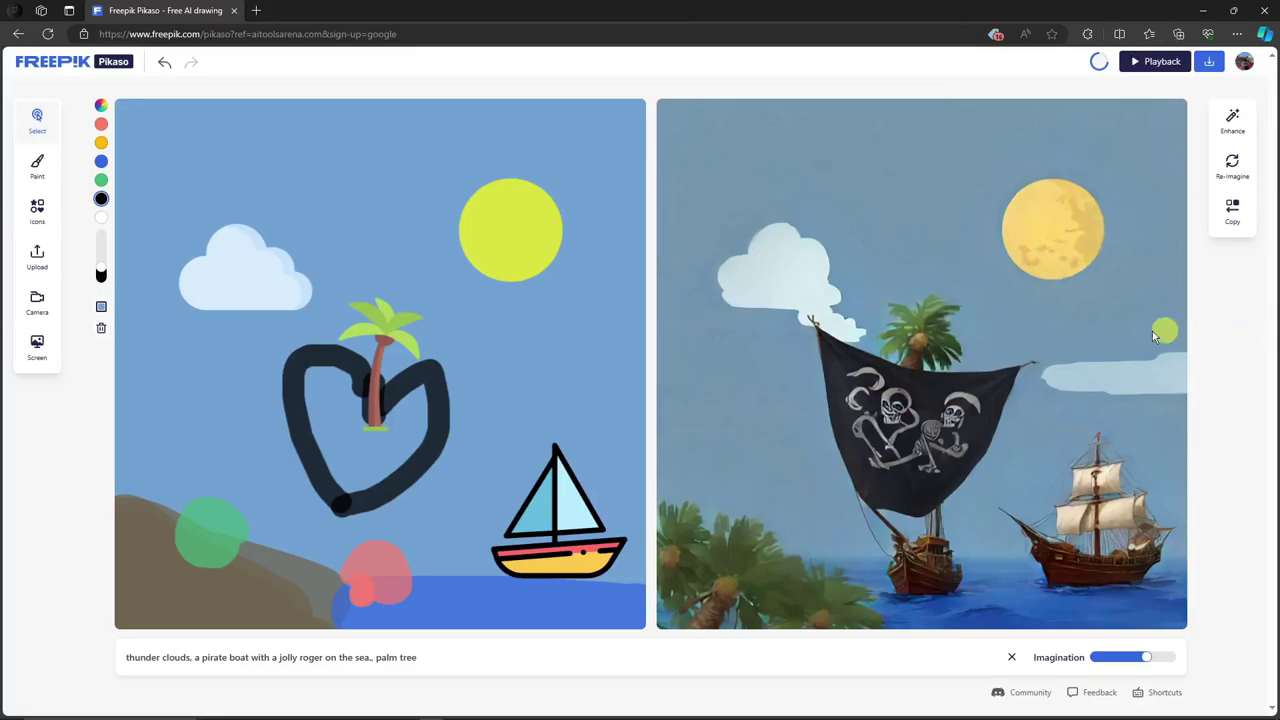
Clear the whole sketch and delete the old prompt text
{"action": "left_click", "coordinate": [165, 64]}
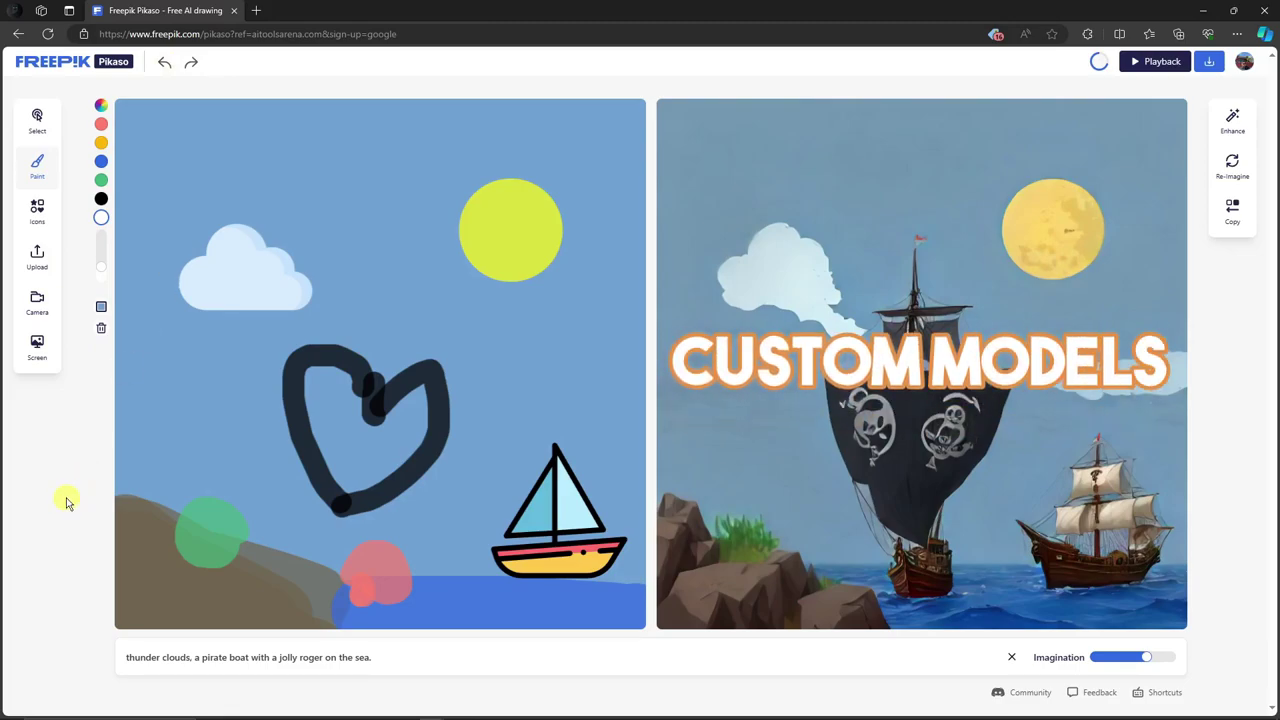
{"action": "left_click", "coordinate": [101, 328]}
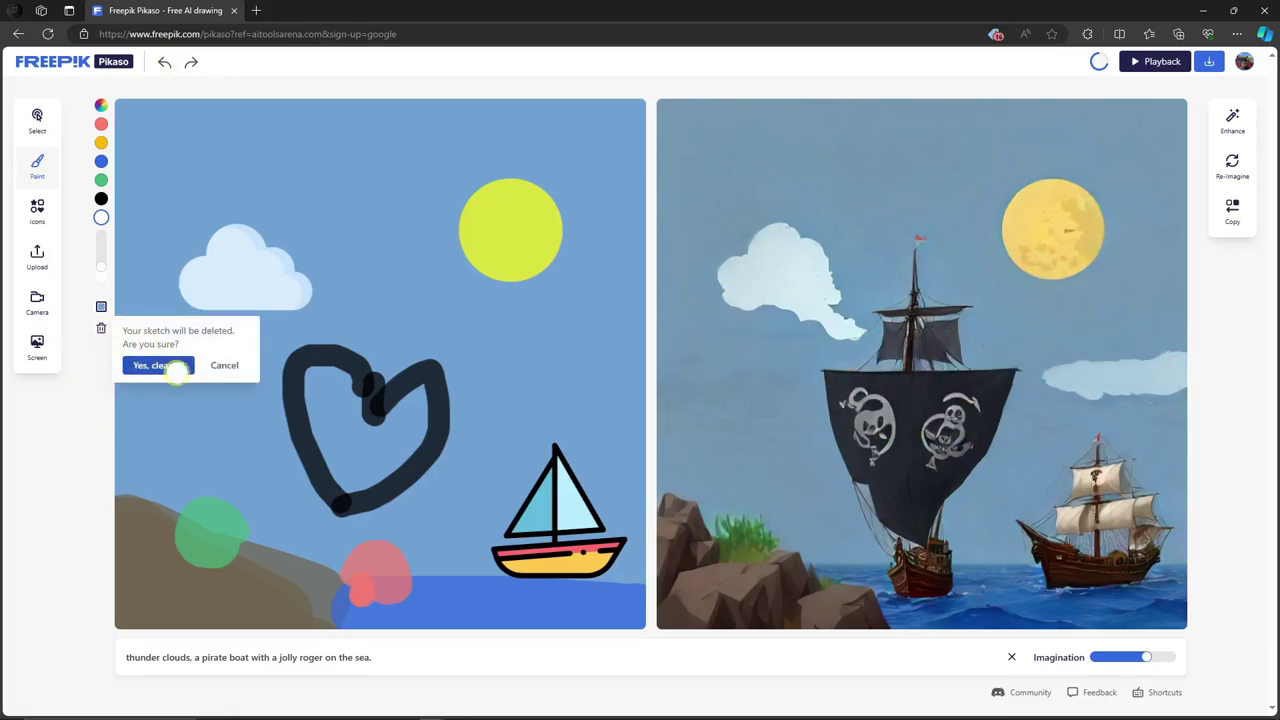
{"action": "left_click", "coordinate": [158, 365]}
{"action": "left_click_drag", "start_coordinate": [383, 657], "coordinate": [95, 646]}
{"action": "key", "text": "BackSpace"}
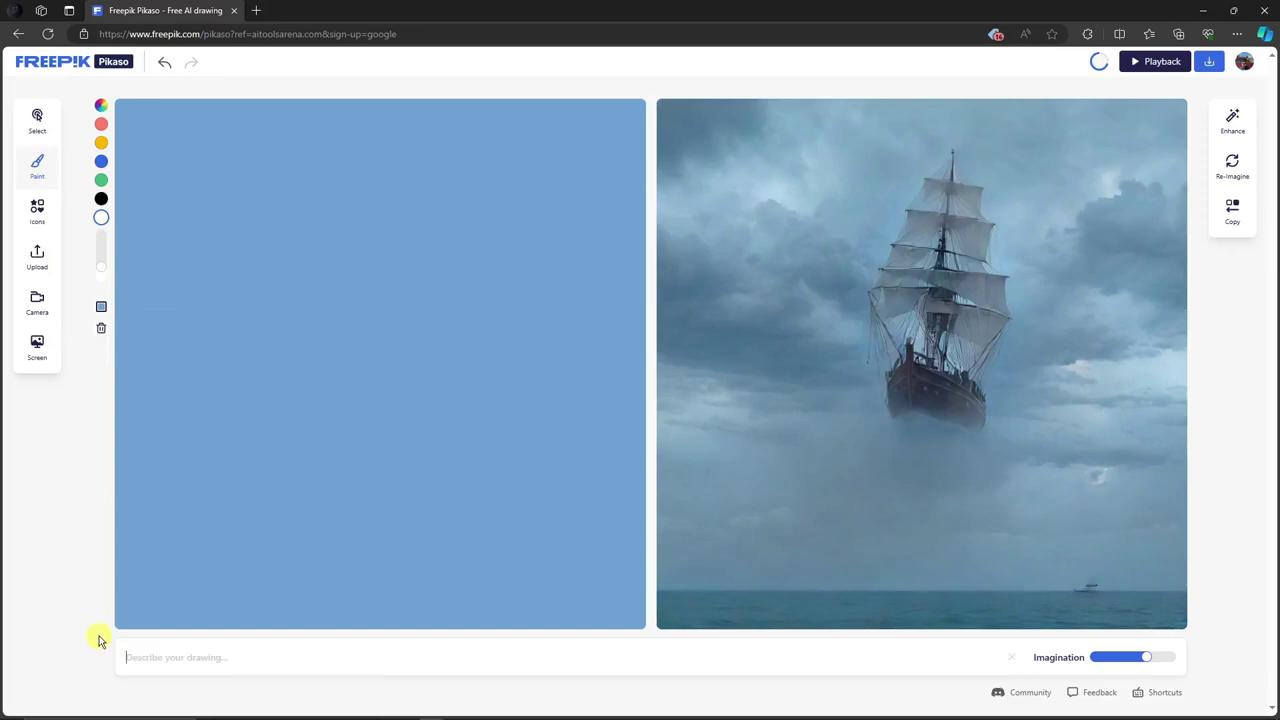
Set the canvas background colour to white
{"action": "left_click", "coordinate": [101, 306]}
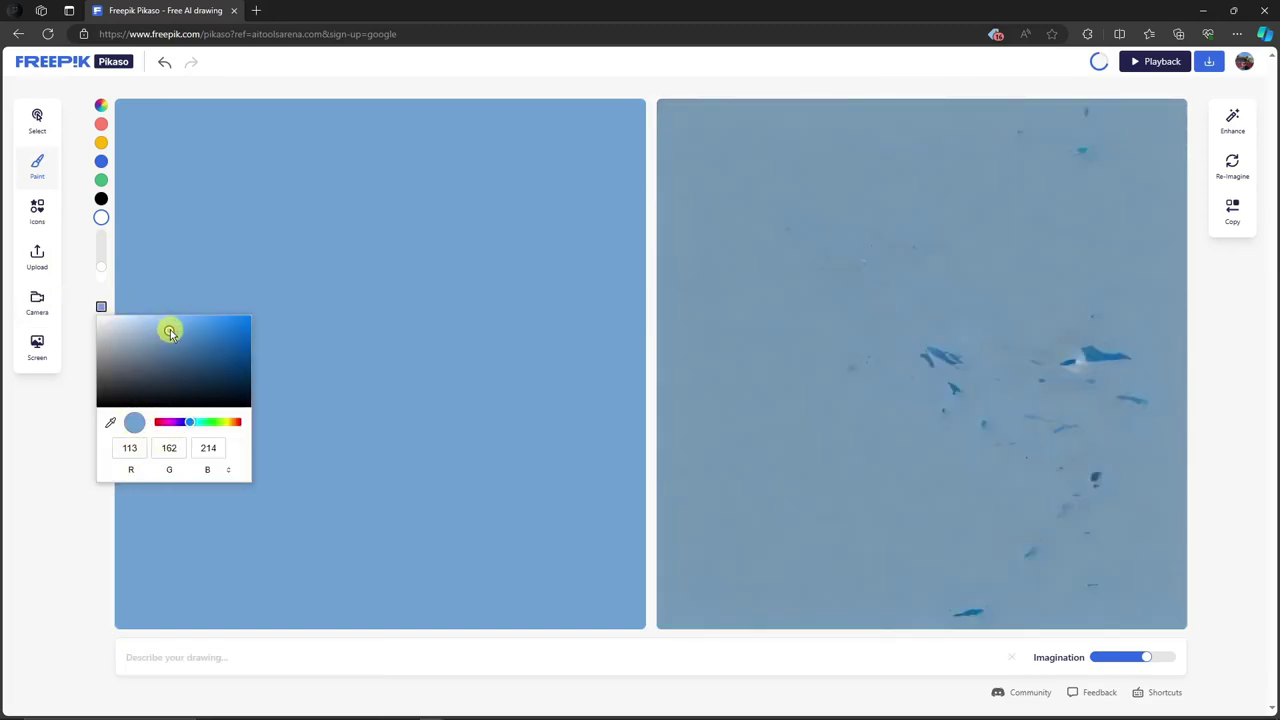
{"action": "left_click_drag", "start_coordinate": [170, 333], "coordinate": [90, 310]}
{"action": "left_click", "coordinate": [70, 541]}
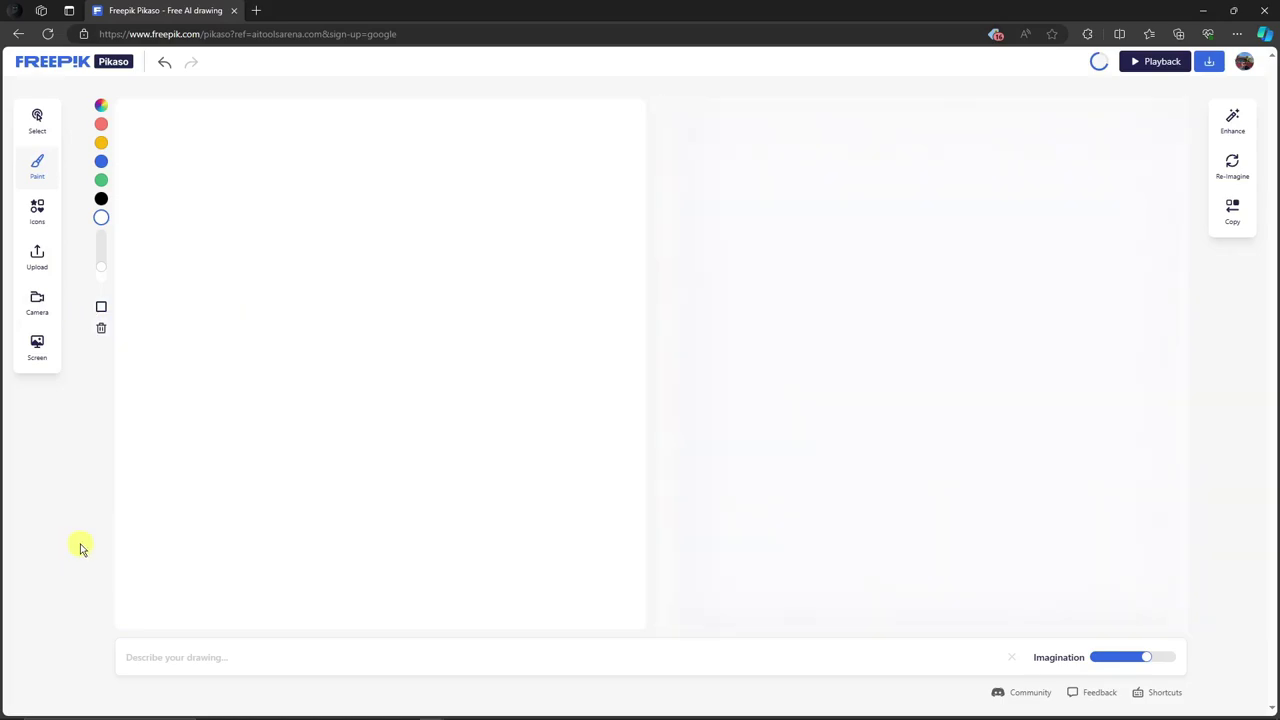
Upload the Sample 123 silhouette image from the Desktop onto the canvas
{"action": "left_click", "coordinate": [40, 258]}
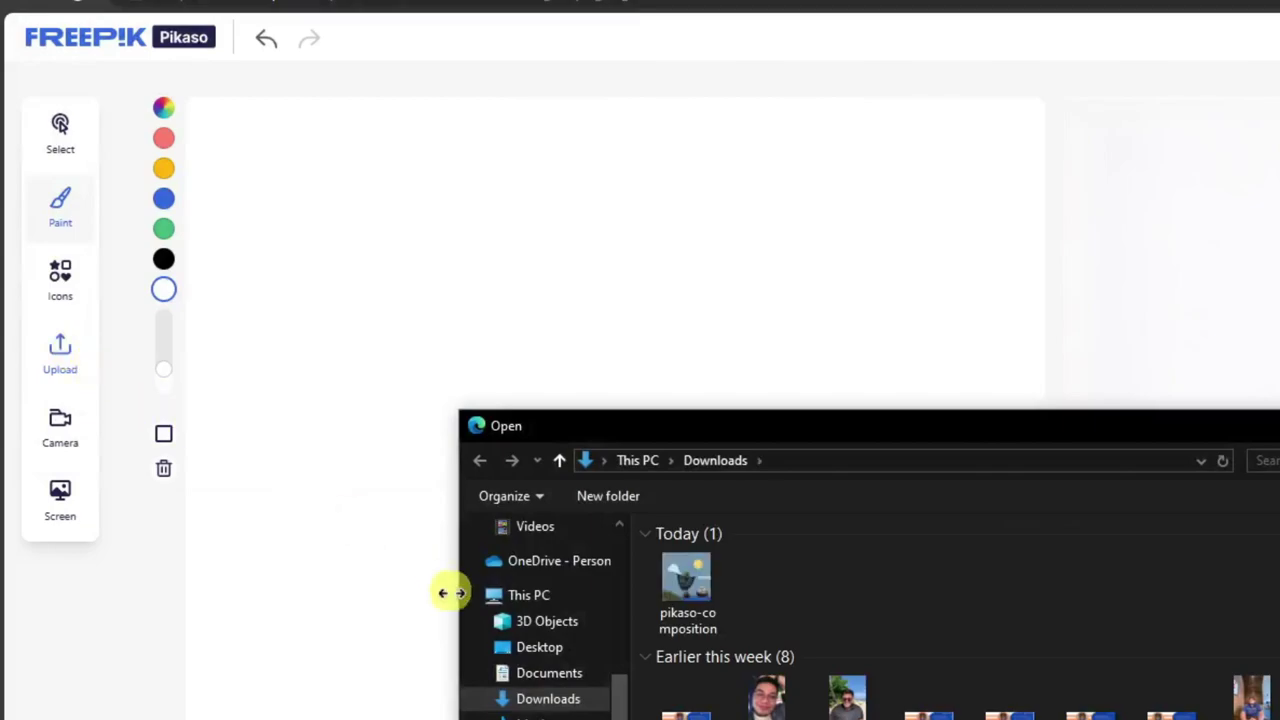
{"action": "scroll", "coordinate": [337, 434], "scroll_direction": "up", "scroll_amount": 4}
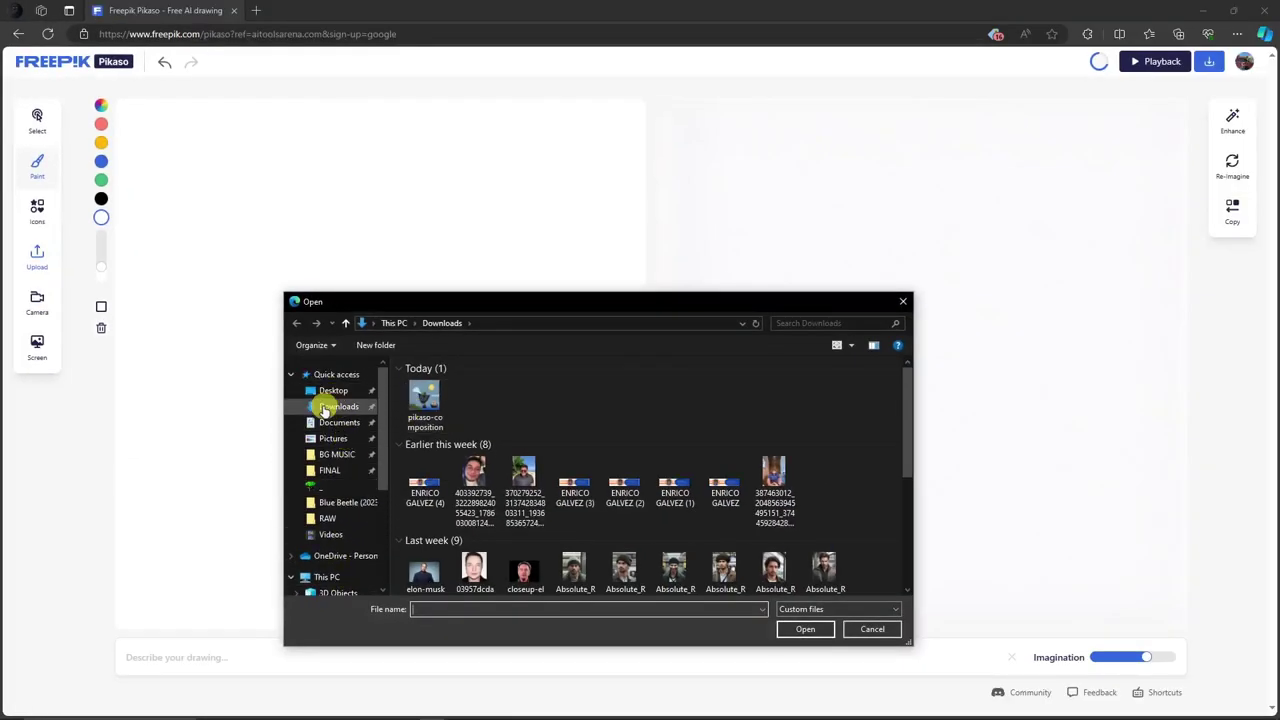
{"action": "left_click", "coordinate": [327, 391]}
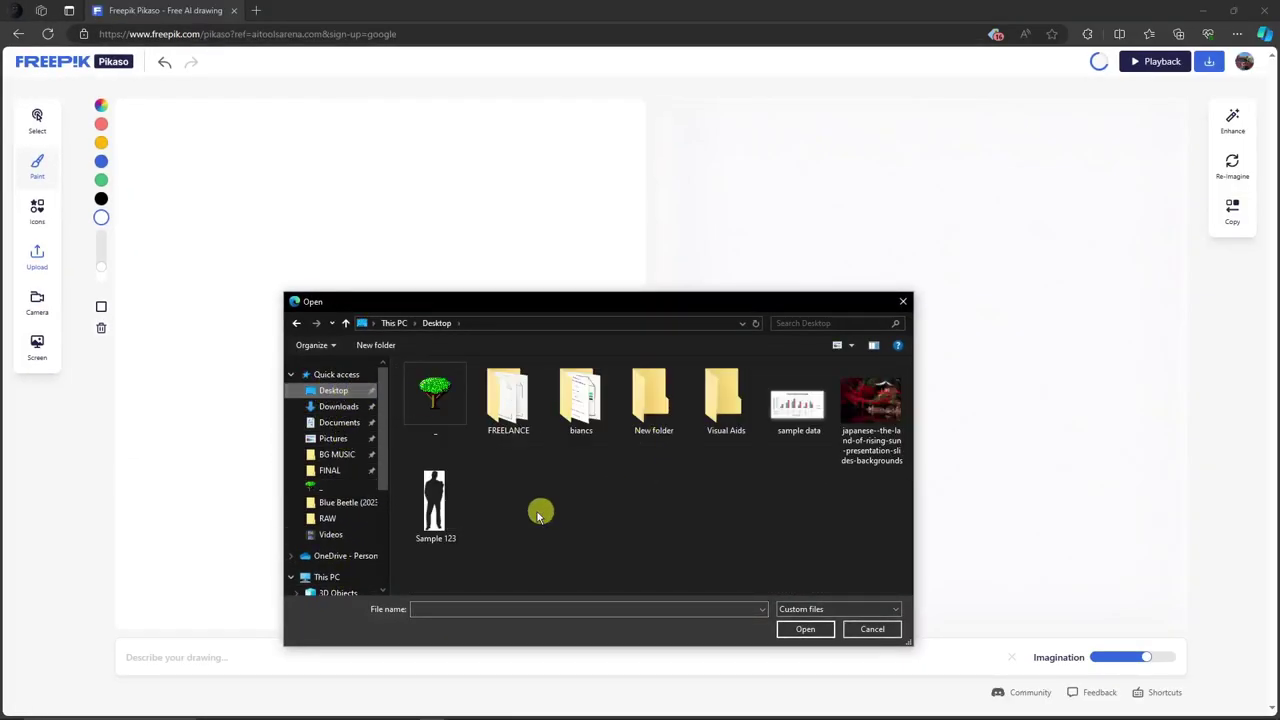
{"action": "double_click", "coordinate": [437, 498]}
Shrink and reposition the silhouette so the man stands full height on the canvas
{"action": "left_click_drag", "start_coordinate": [401, 325], "coordinate": [436, 336]}
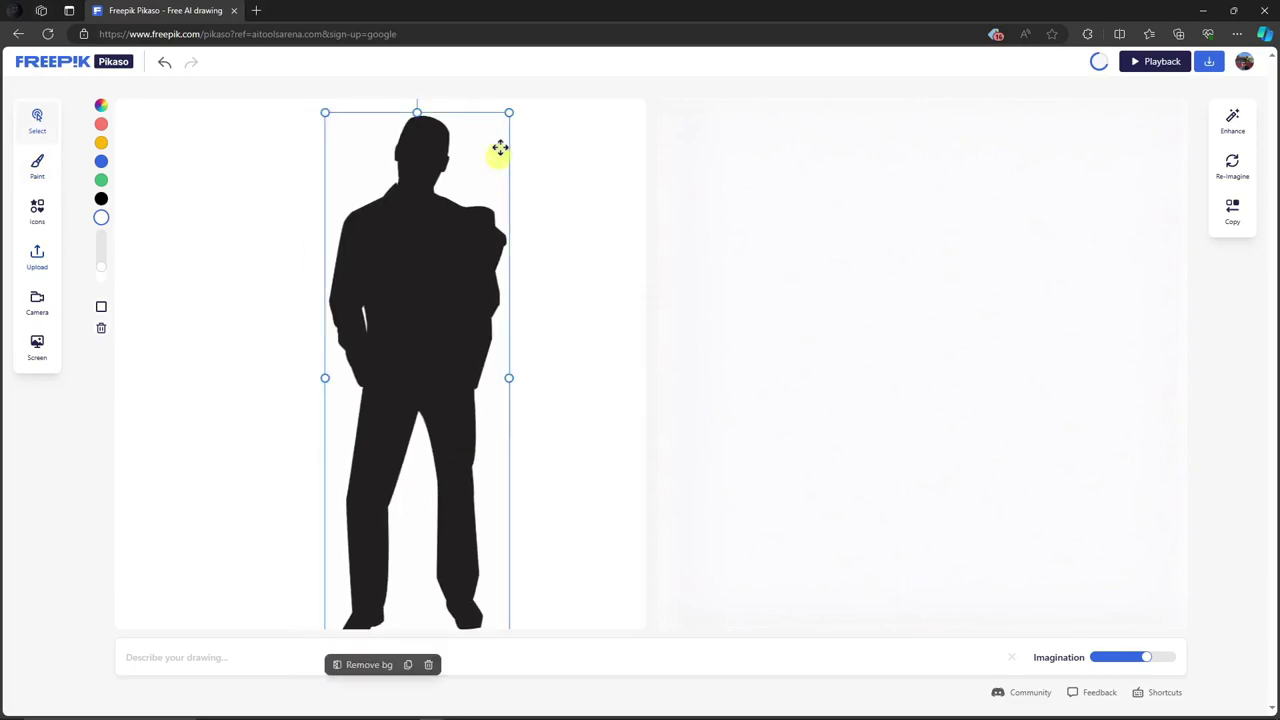
{"action": "left_click_drag", "start_coordinate": [510, 114], "coordinate": [489, 163]}
{"action": "left_click_drag", "start_coordinate": [457, 274], "coordinate": [443, 309]}
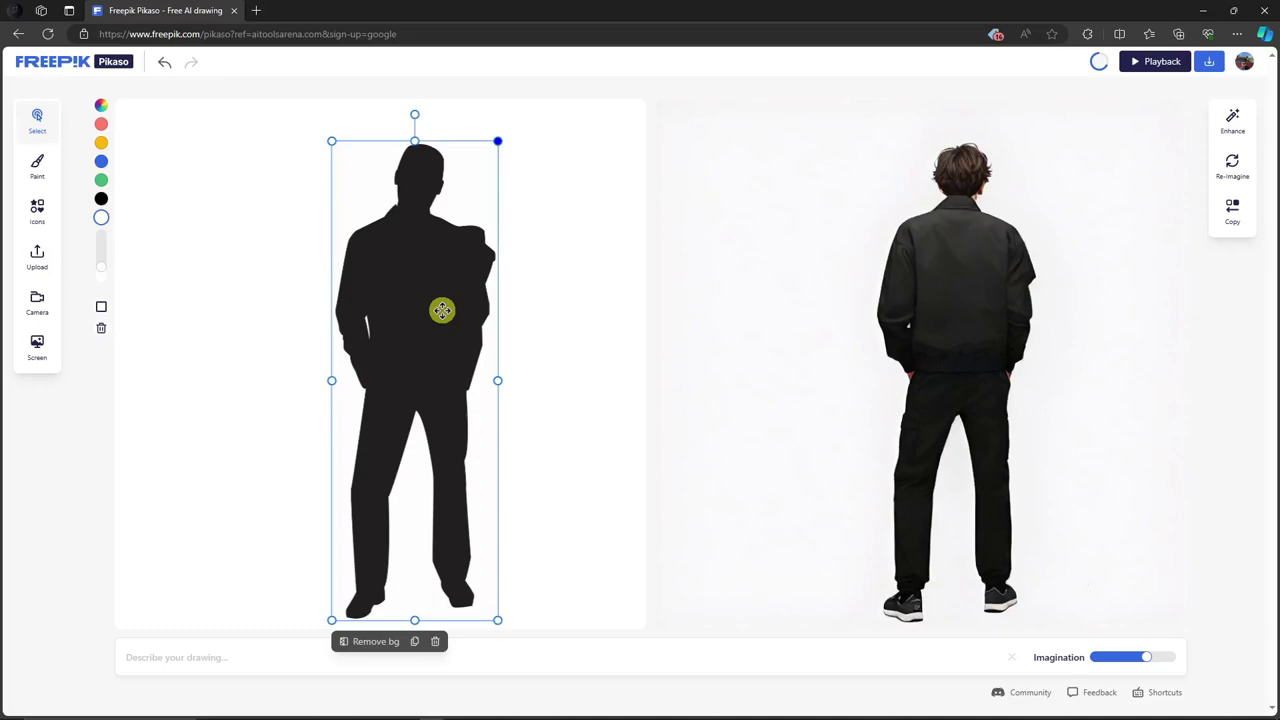
{"action": "left_click_drag", "start_coordinate": [442, 310], "coordinate": [422, 300]}
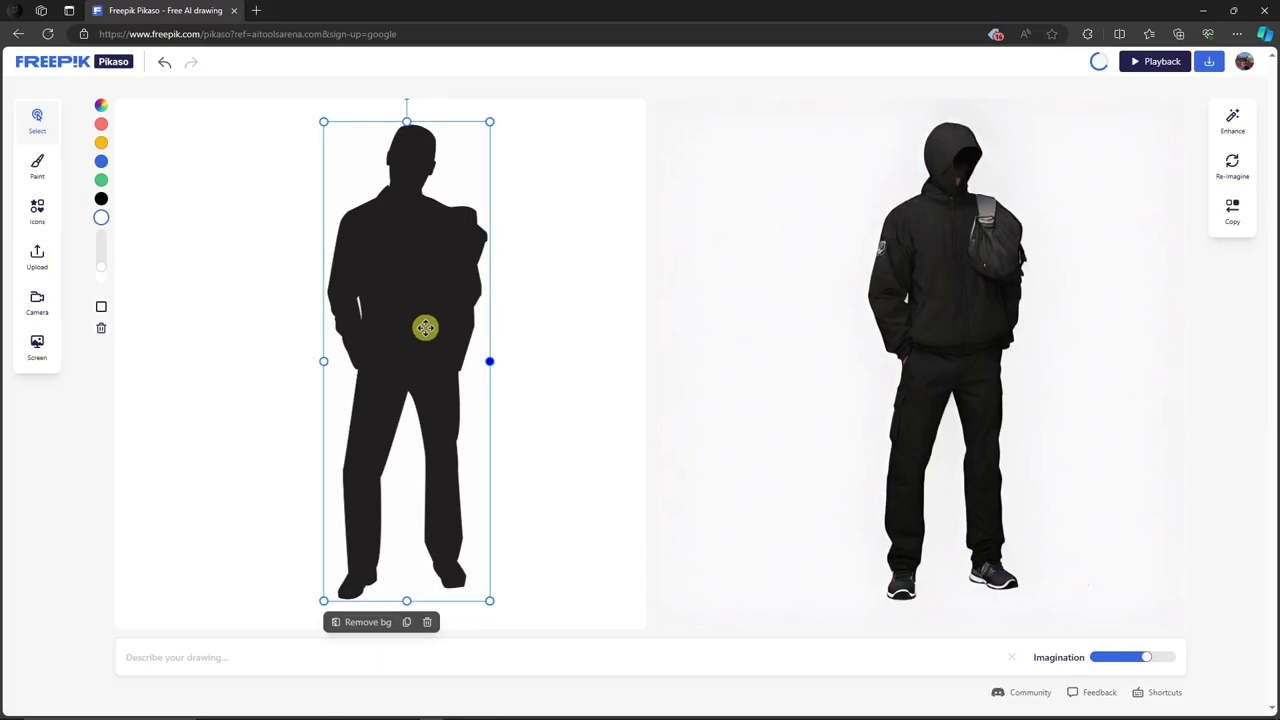
{"action": "left_click", "coordinate": [228, 655]}
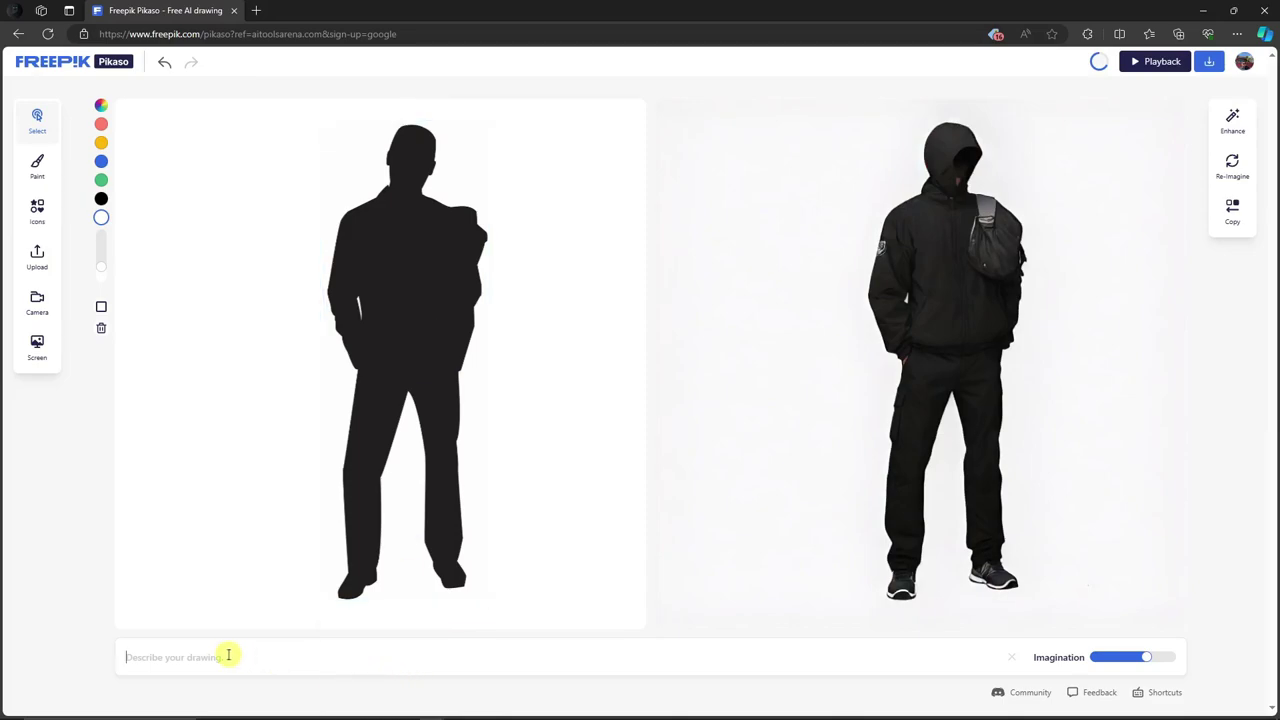
Rewrite the drawing prompt to read 'Red hair, white shirt, blue shirt.'
{"action": "type", "text": "Re"}
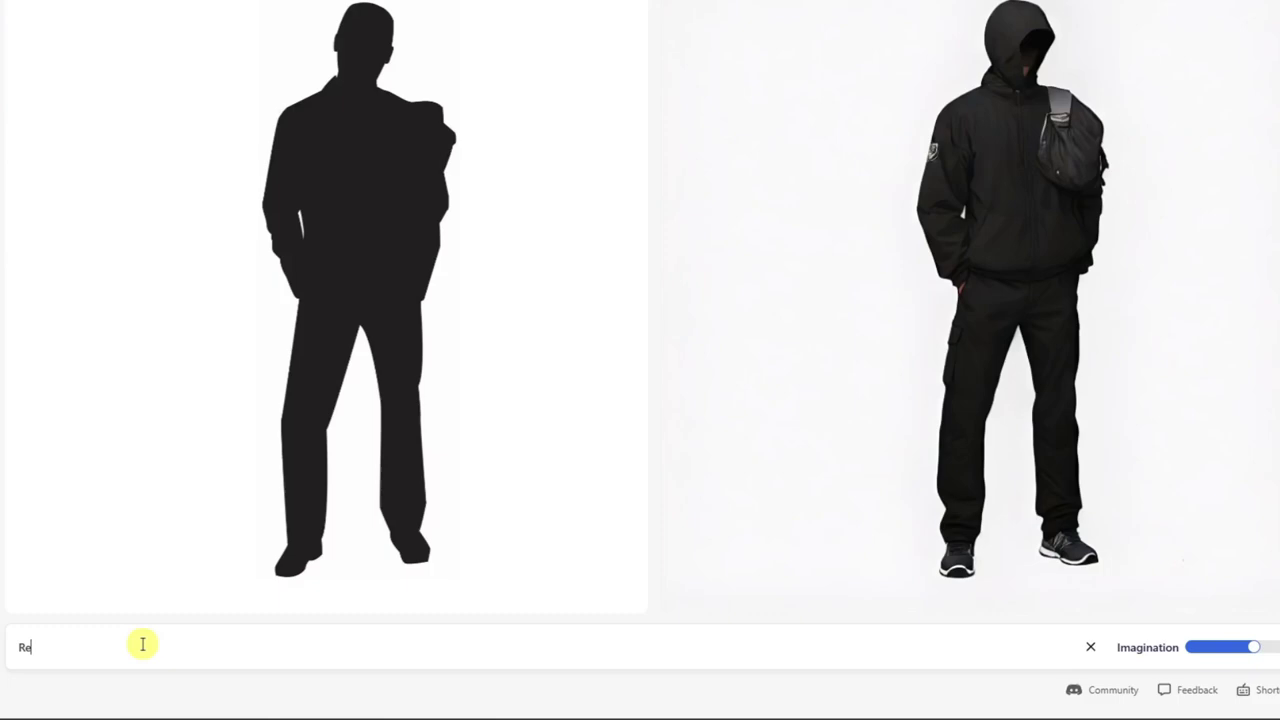
{"action": "type", "text": "d hair"}
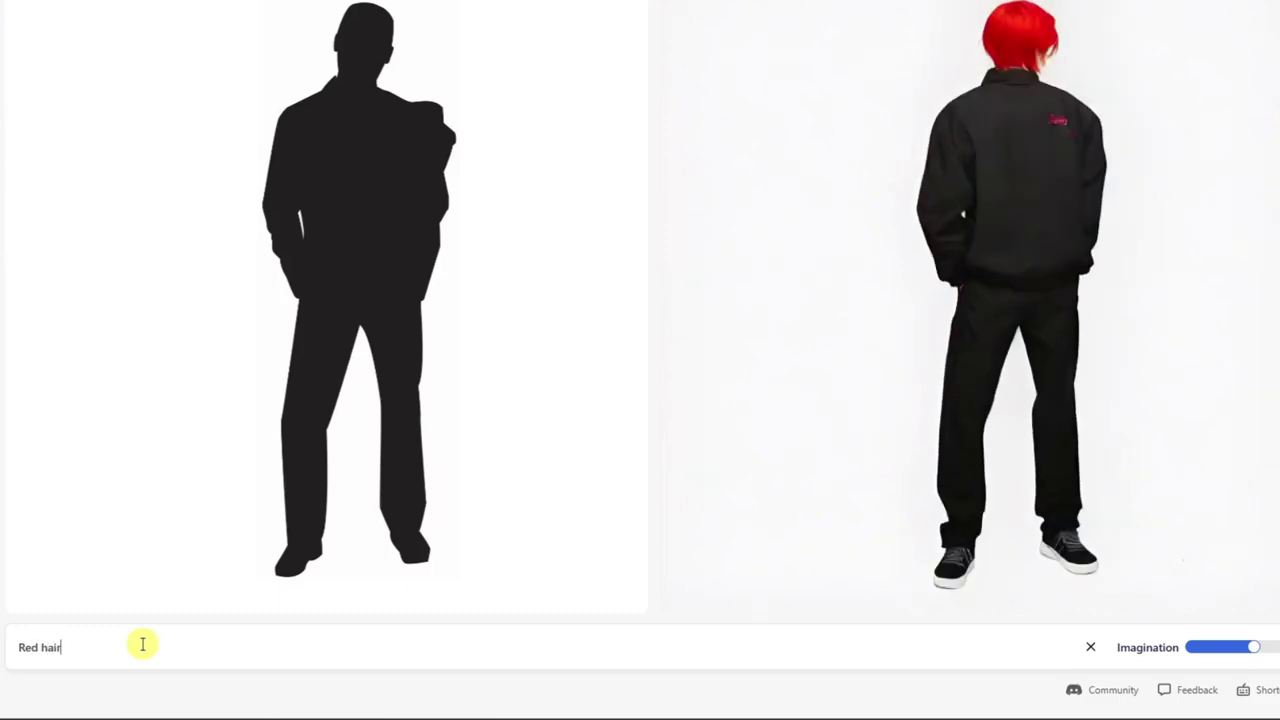
{"action": "type", "text": ", white shirt, blue shoes"}
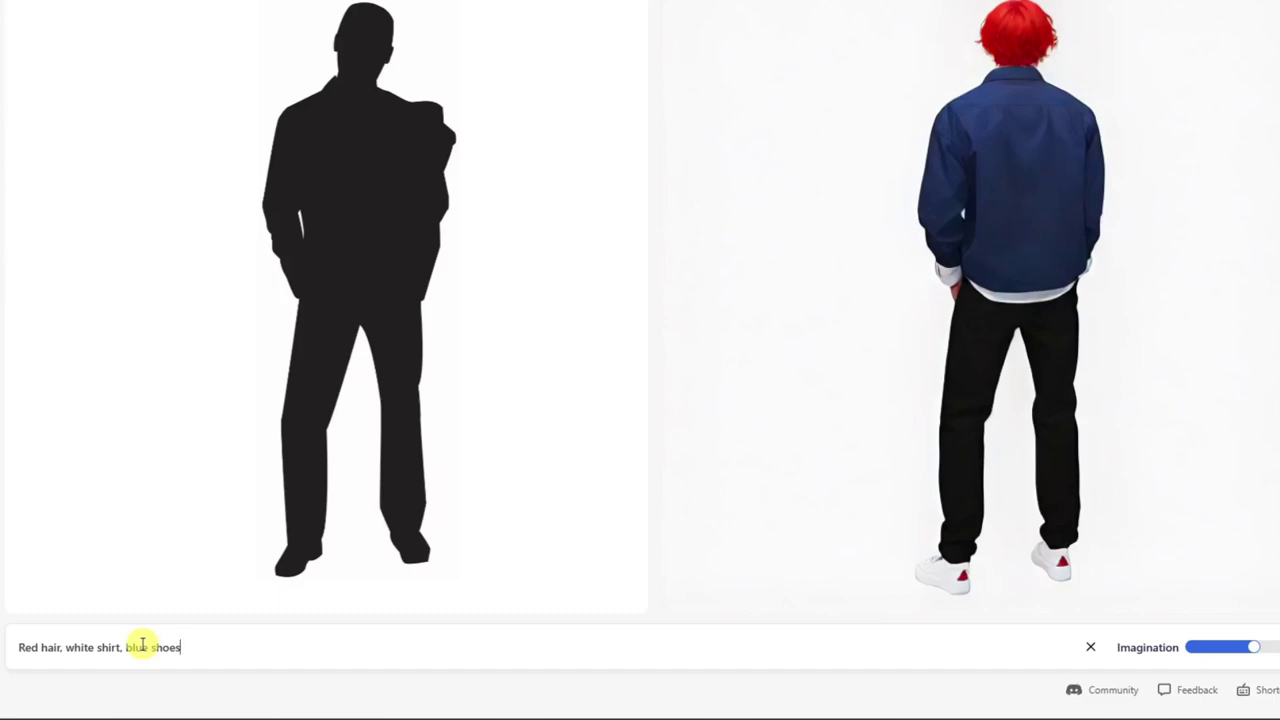
{"action": "type", "text": ", facing front"}
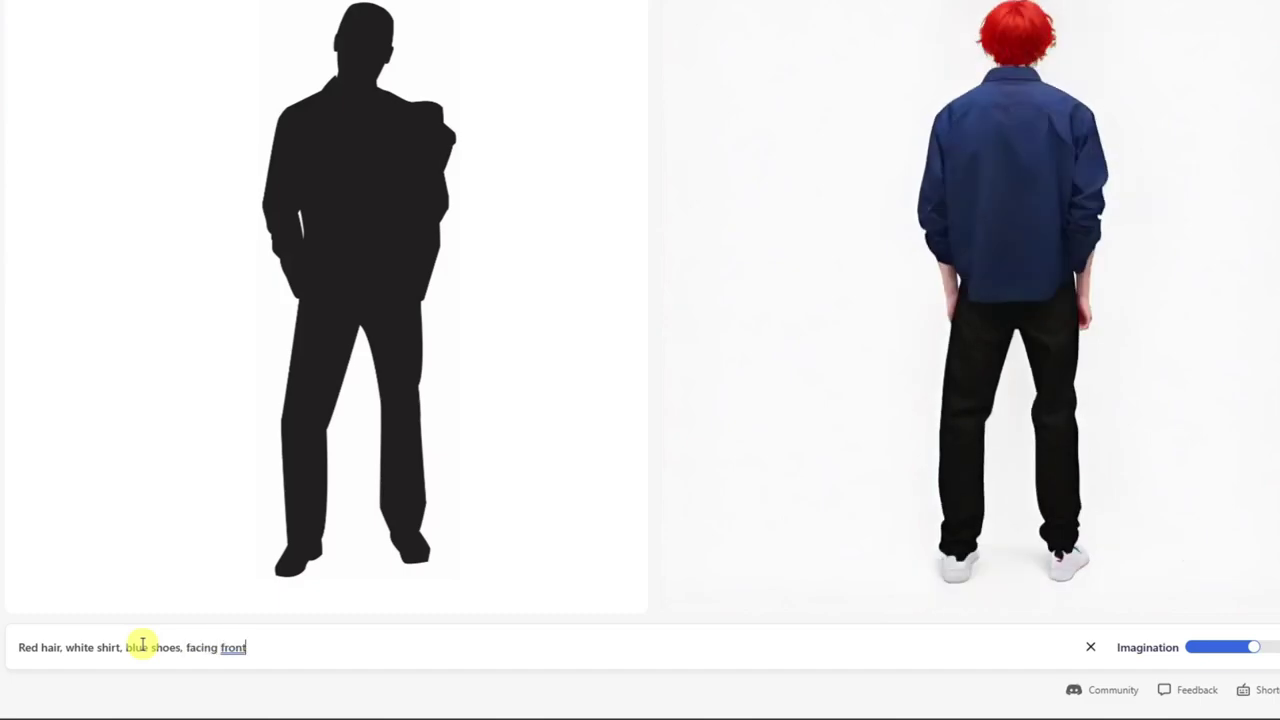
{"action": "type", "text": "."}
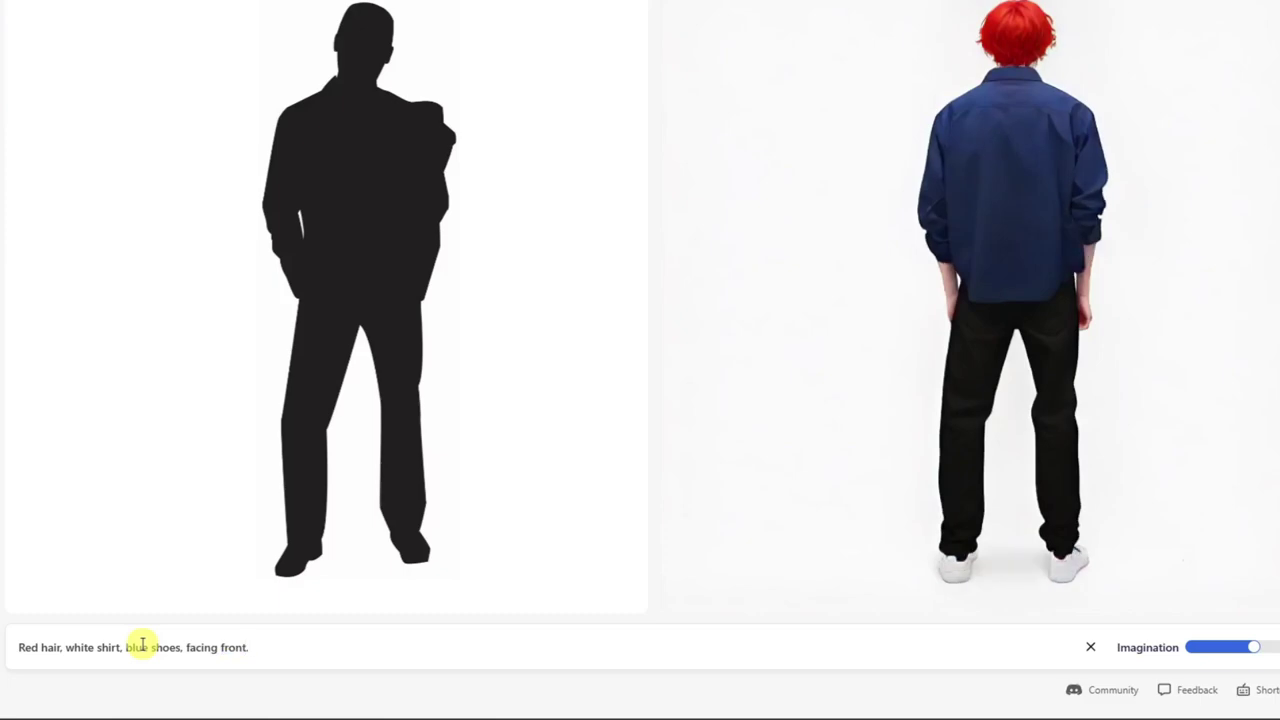
{"action": "key", "text": "BackSpace"}
{"action": "key", "text": "BackSpace"}
{"action": "key", "text": "BackSpace"}
{"action": "key", "text": "BackSpace"}
{"action": "key", "text": "BackSpace"}
{"action": "key", "text": "BackSpace"}
{"action": "key", "text": "BackSpace"}
{"action": "key", "text": "BackSpace"}
{"action": "key", "text": "BackSpace"}
{"action": "key", "text": "BackSpace"}
{"action": "key", "text": "BackSpace"}
{"action": "key", "text": "BackSpace"}
{"action": "key", "text": "BackSpace"}
{"action": "key", "text": "BackSpace"}
{"action": "key", "text": "BackSpace"}
{"action": "key", "text": "BackSpace"}
{"action": "key", "text": "BackSpace"}
{"action": "key", "text": "BackSpace"}
{"action": "key", "text": "BackSpace"}
{"action": "key", "text": "BackSpace"}
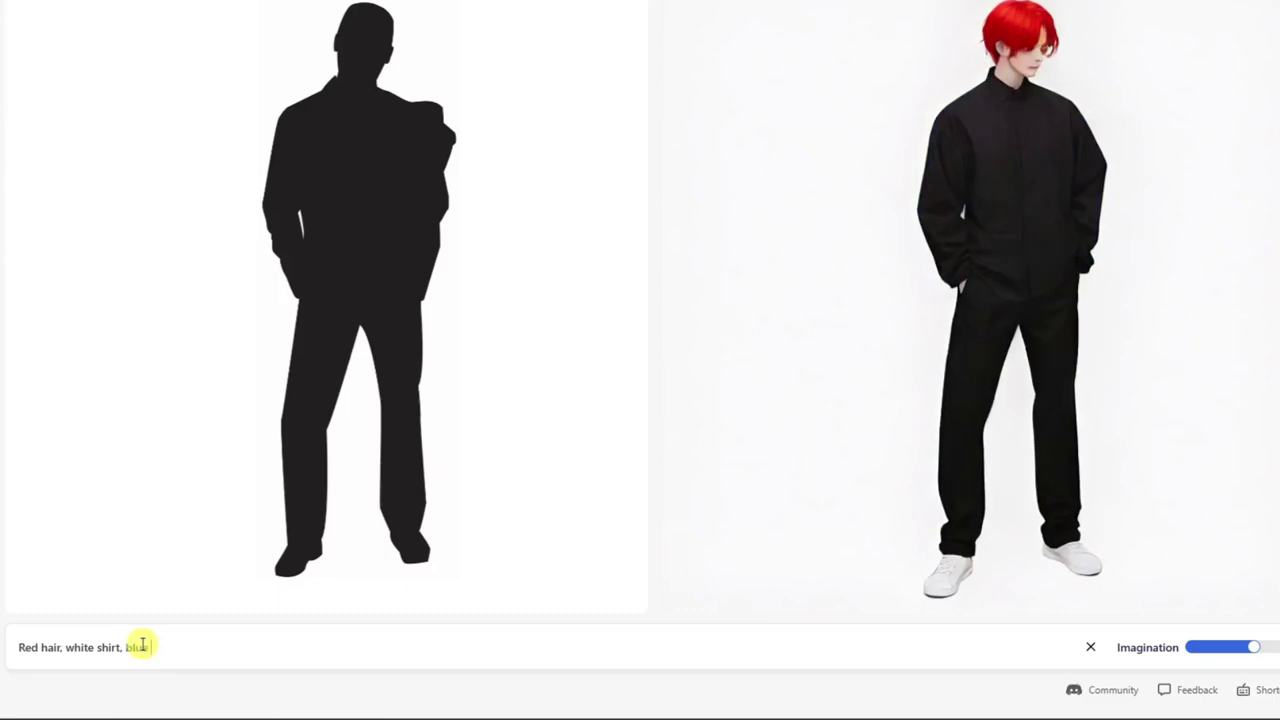
{"action": "type", "text": "blue shirt."}
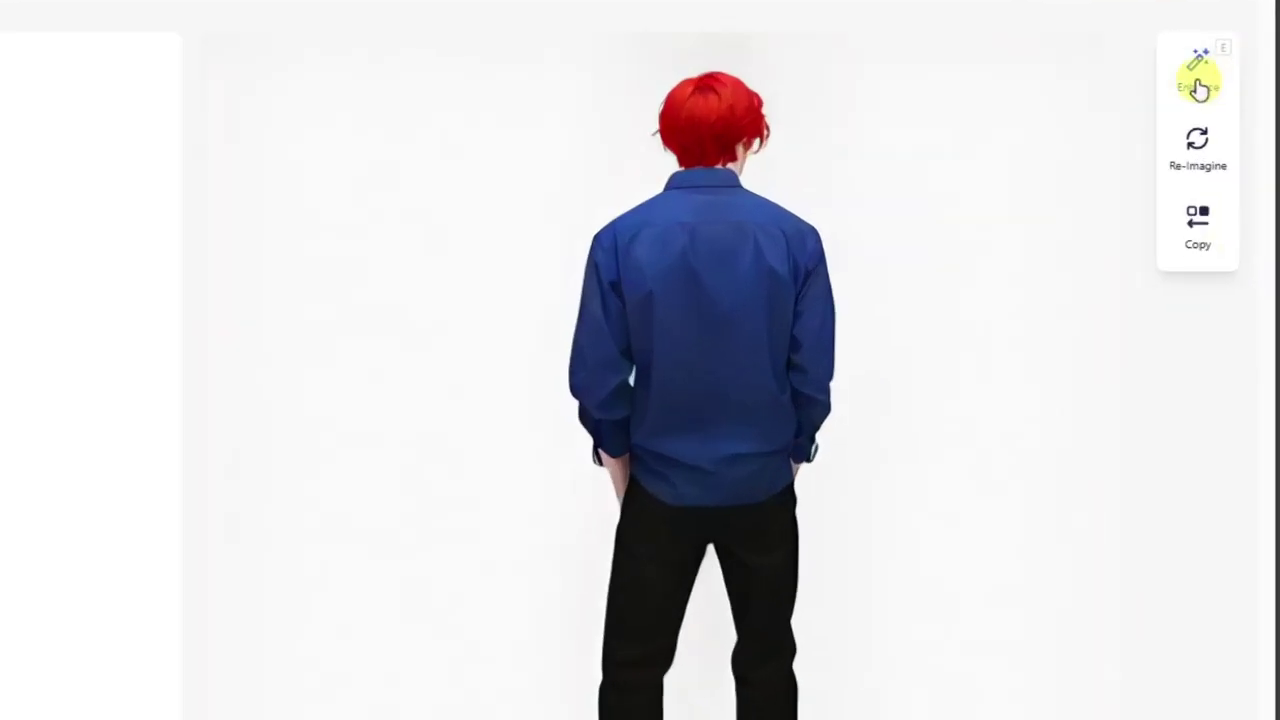
Re-imagine the red-haired man render with Enhance, then download it as a single image
{"action": "left_click", "coordinate": [1232, 122]}
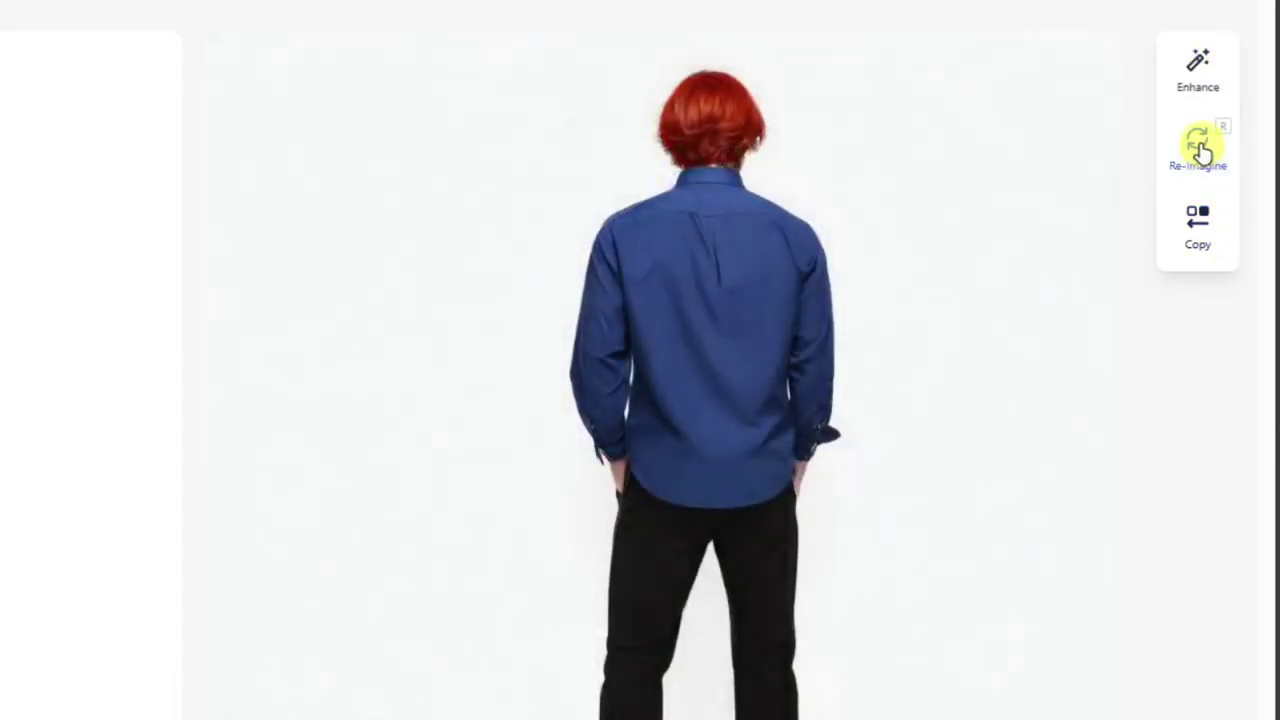
{"action": "left_click", "coordinate": [1200, 148]}
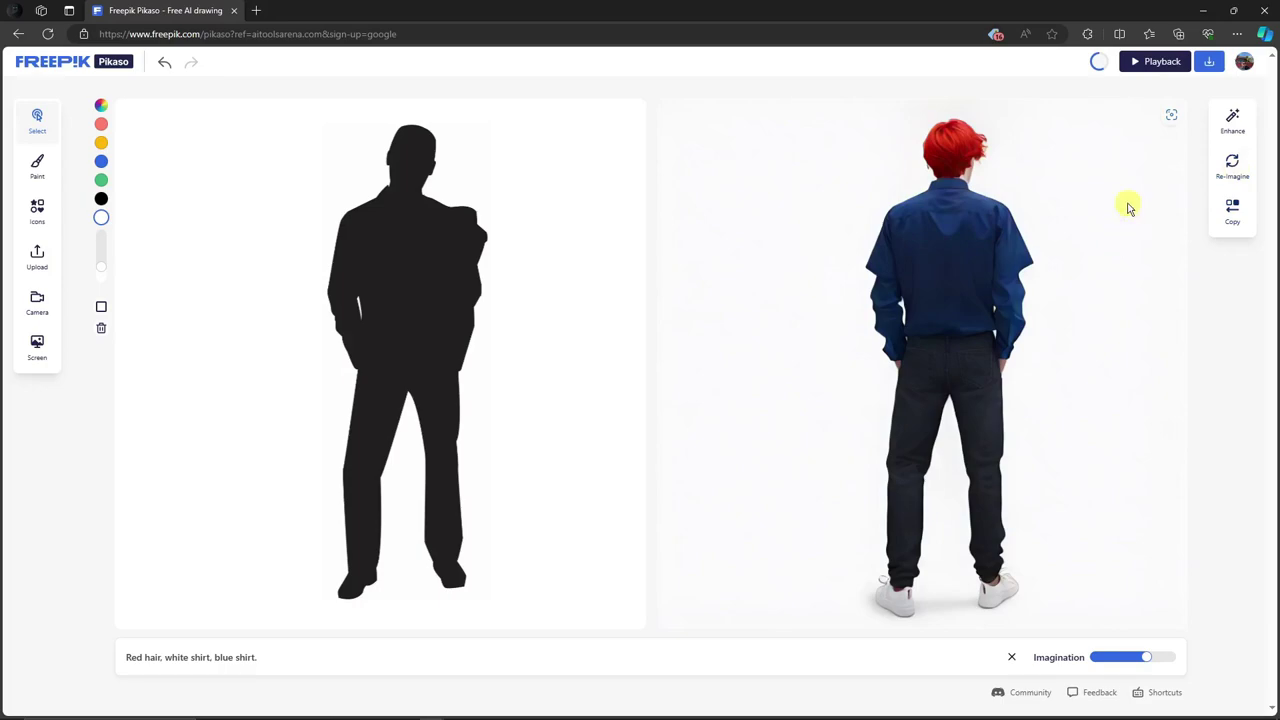
{"action": "left_click", "coordinate": [1211, 63]}
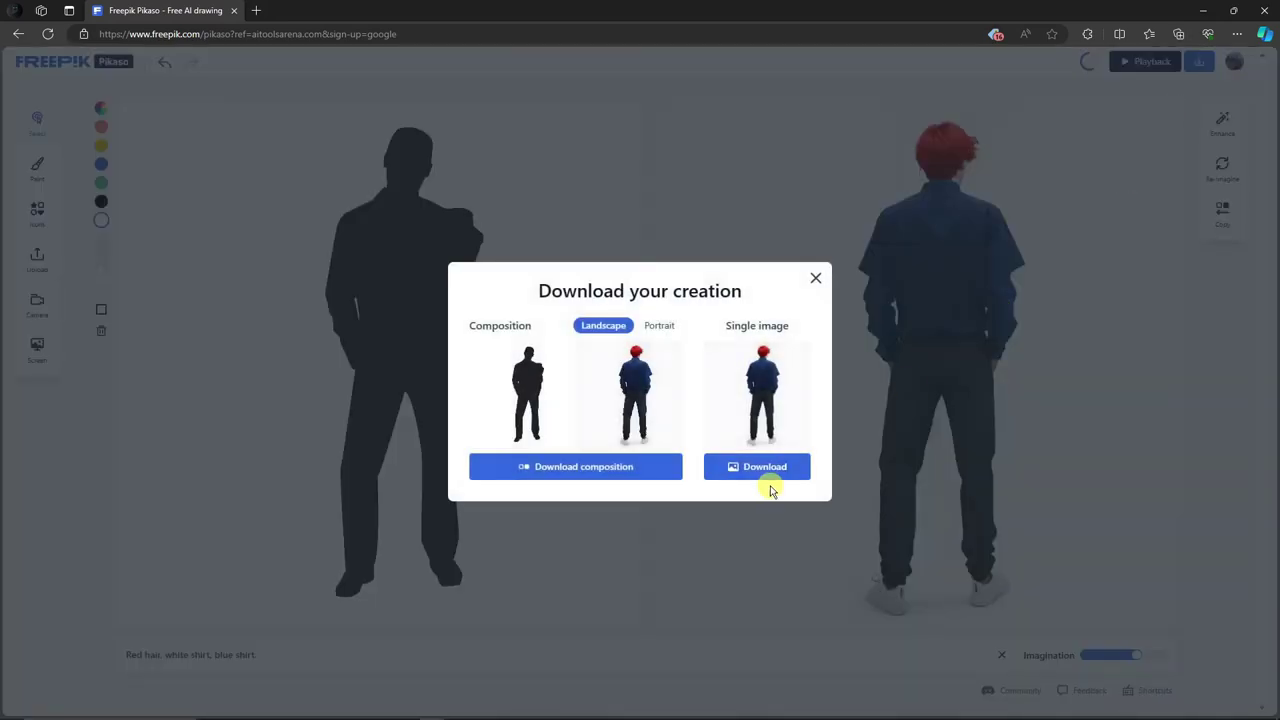
{"action": "left_click", "coordinate": [767, 472]}
{"action": "left_click", "coordinate": [817, 273]}
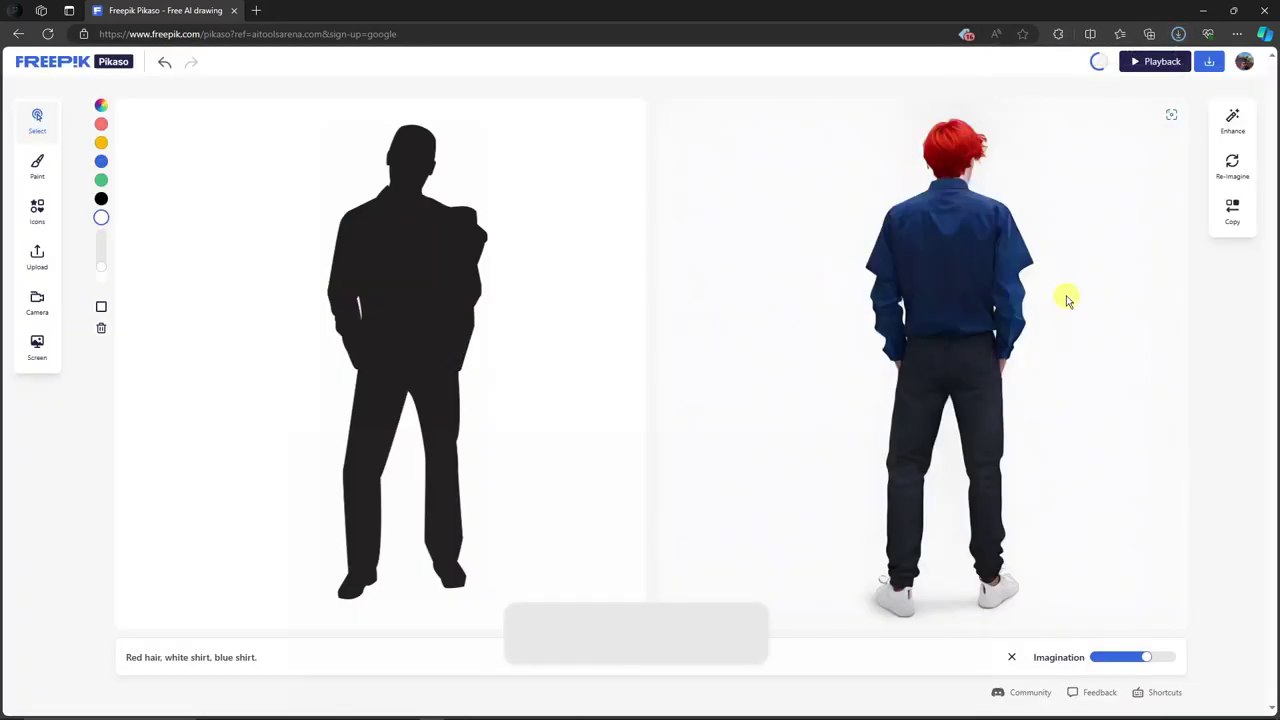